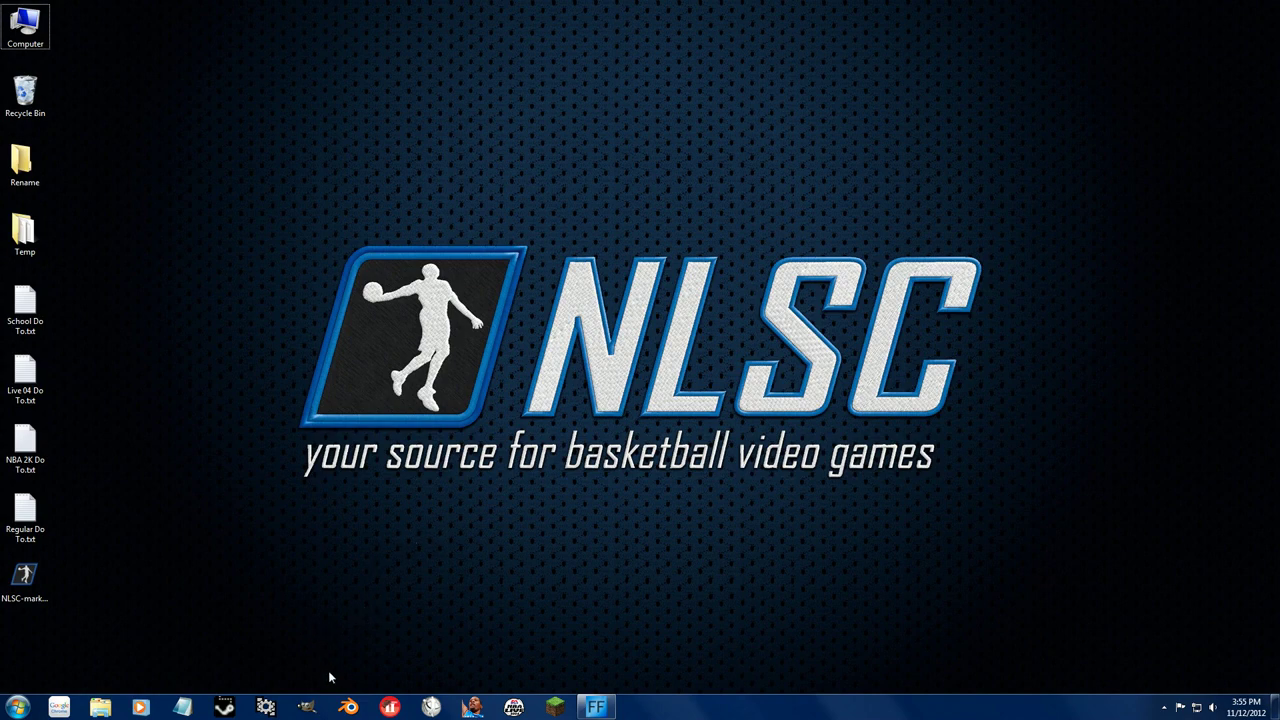
Launch the 3DM mod tool from the Tools folder in 2K Stuff.
right_click(110, 708)
left_click(78, 551)
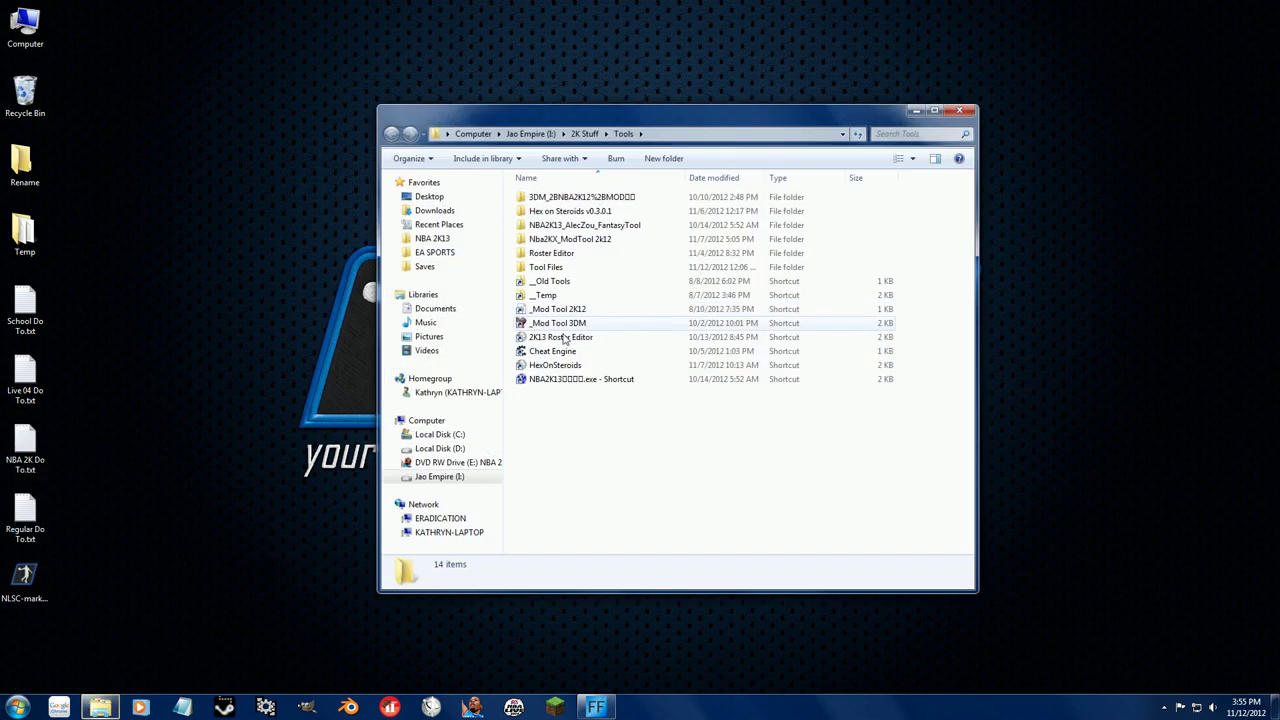
double_click(561, 327)
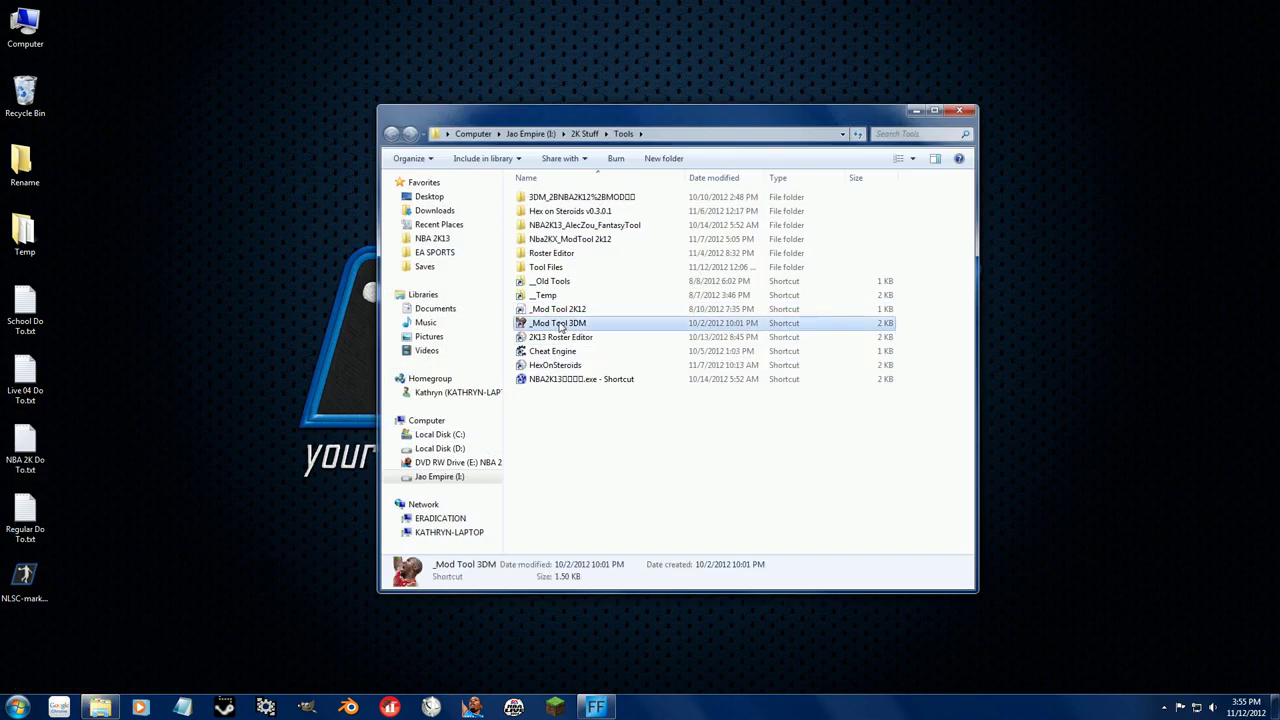
Open uh005 - Copy.iff from the NBA 2K13 game folder.
left_click(37, 44)
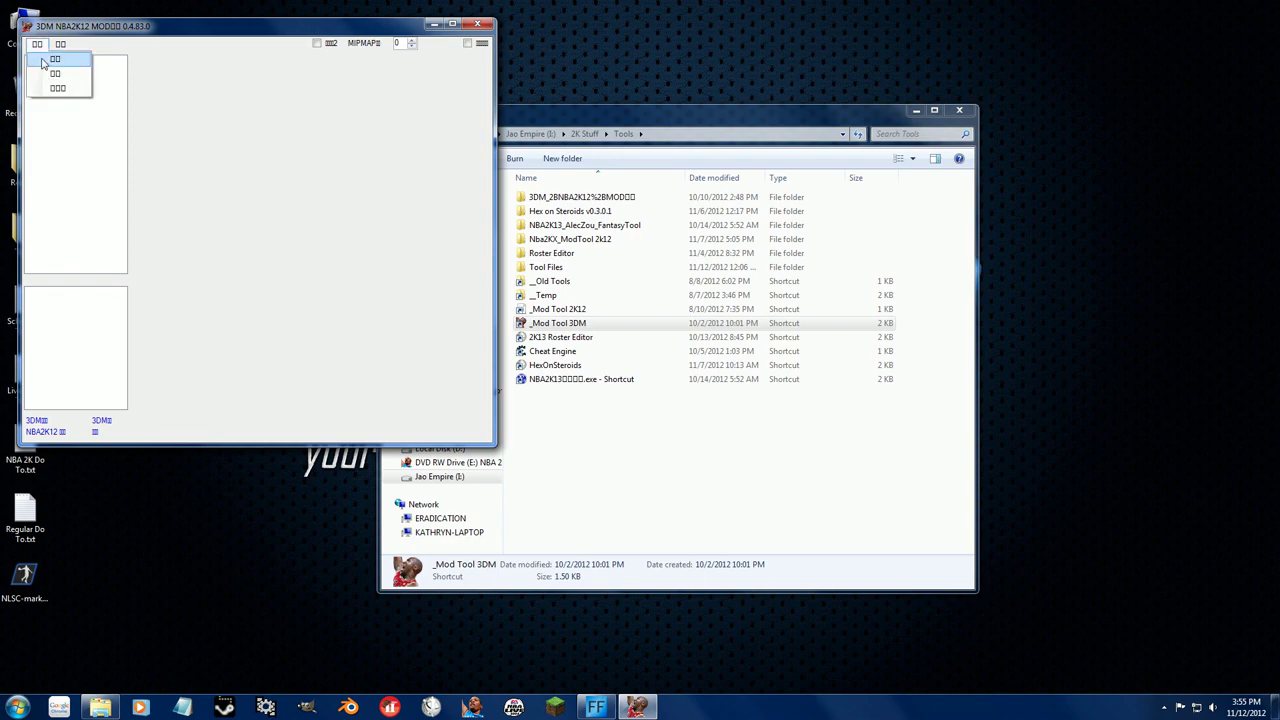
left_click(48, 60)
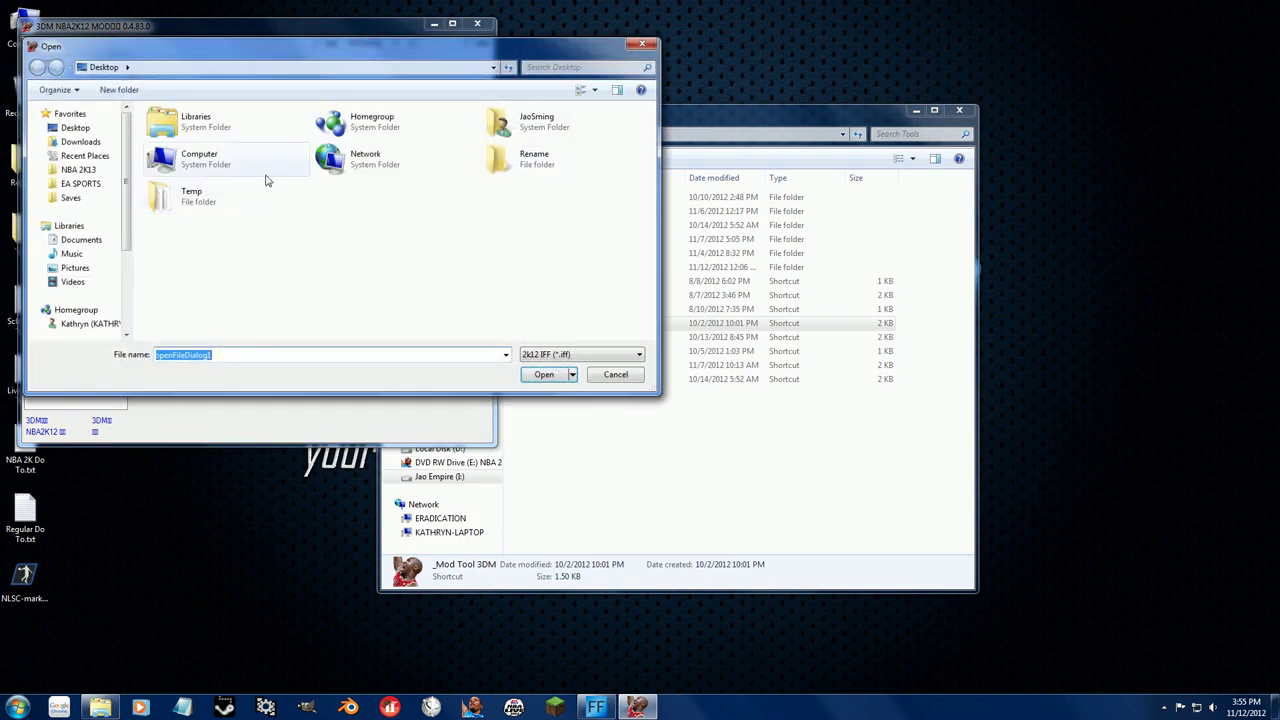
left_click(78, 169)
left_click(251, 241)
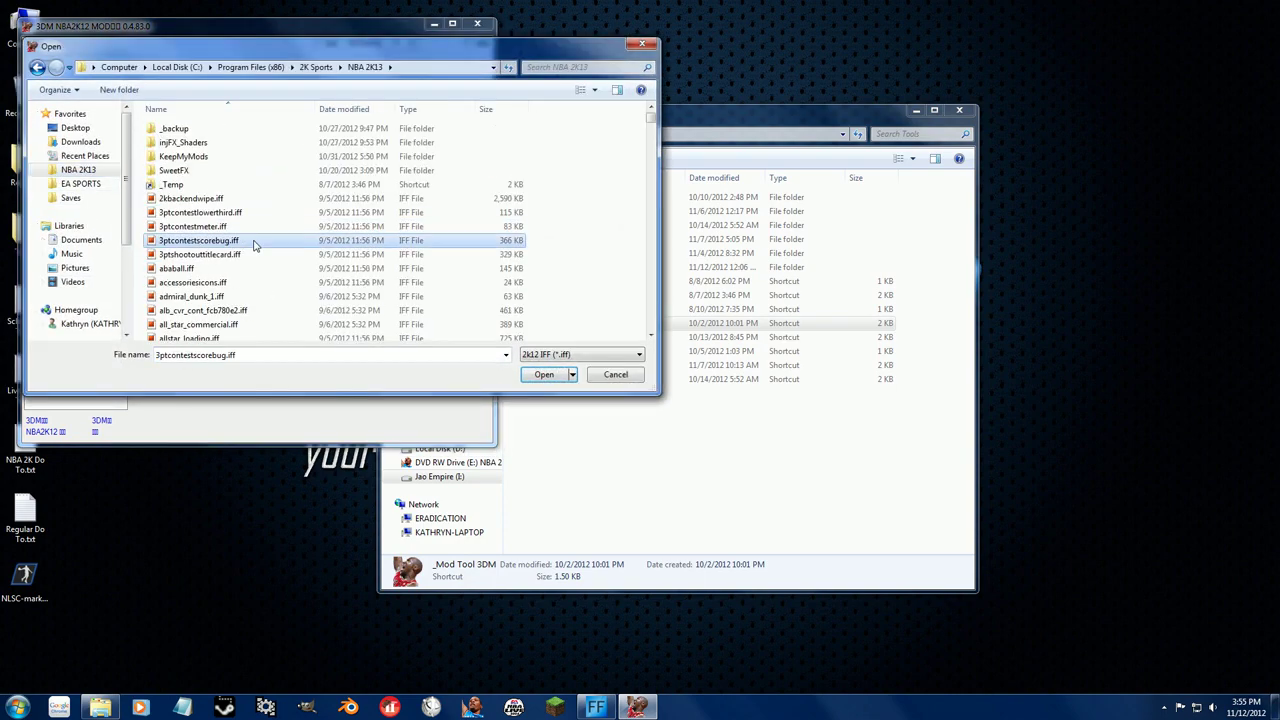
type("uh050")
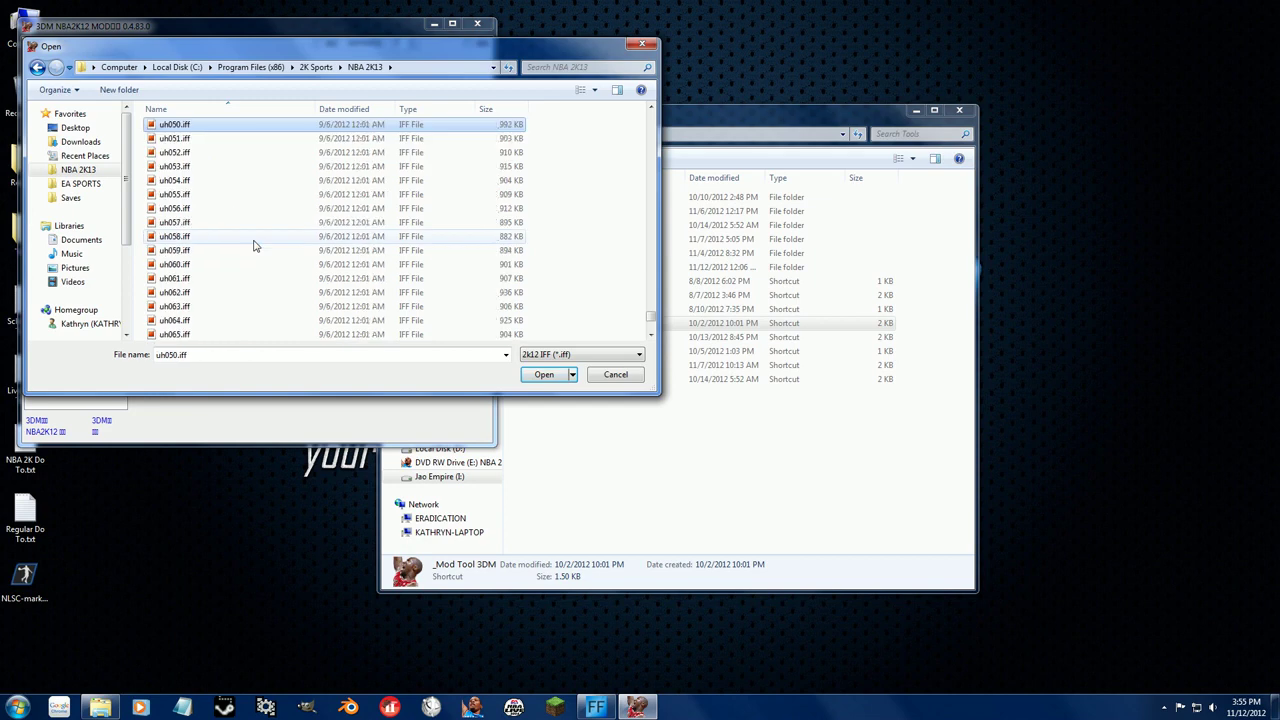
type("uh005 - Copy")
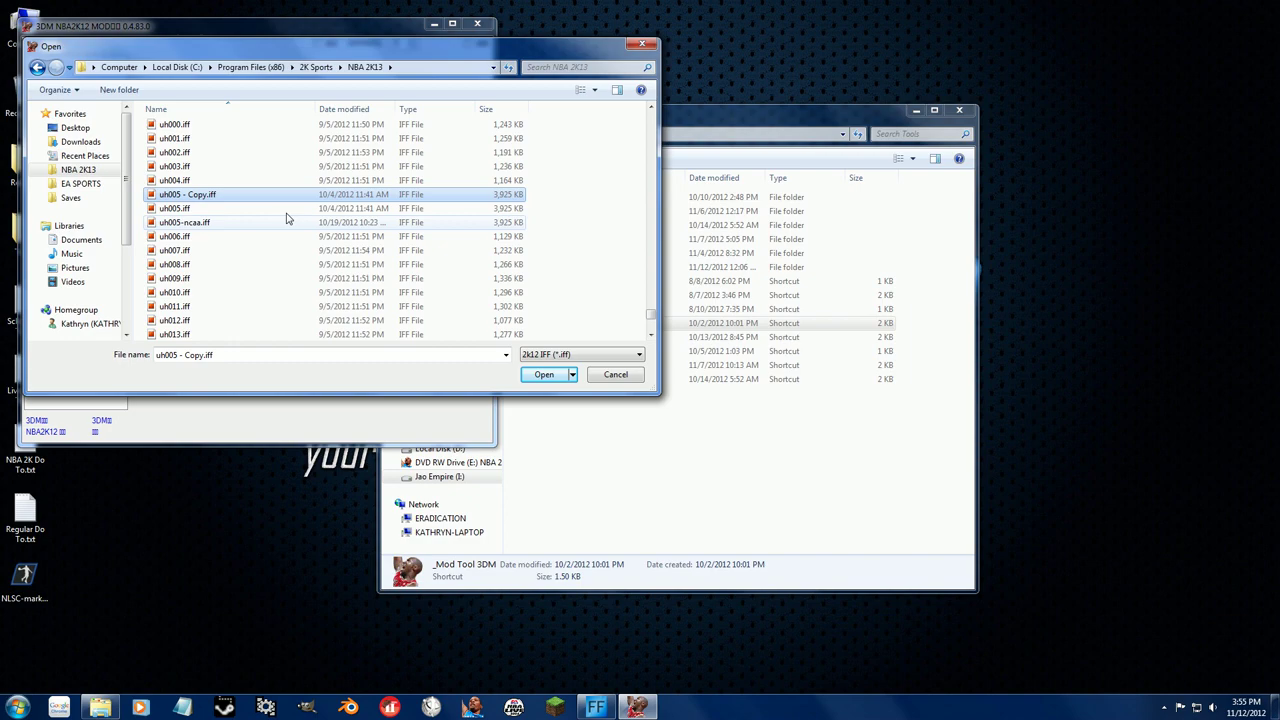
left_click(544, 374)
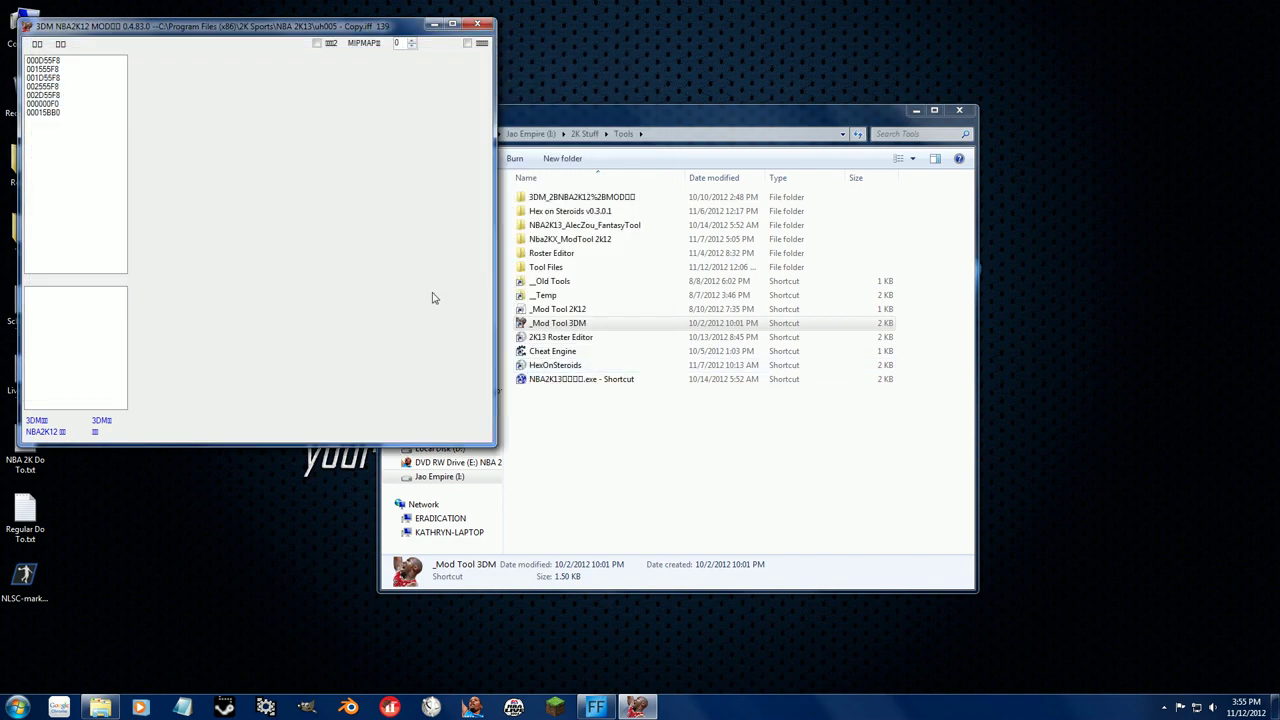
Export the green digits texture 00015BB0 to the Desktop in PNG format.
left_click(50, 113)
right_click(272, 108)
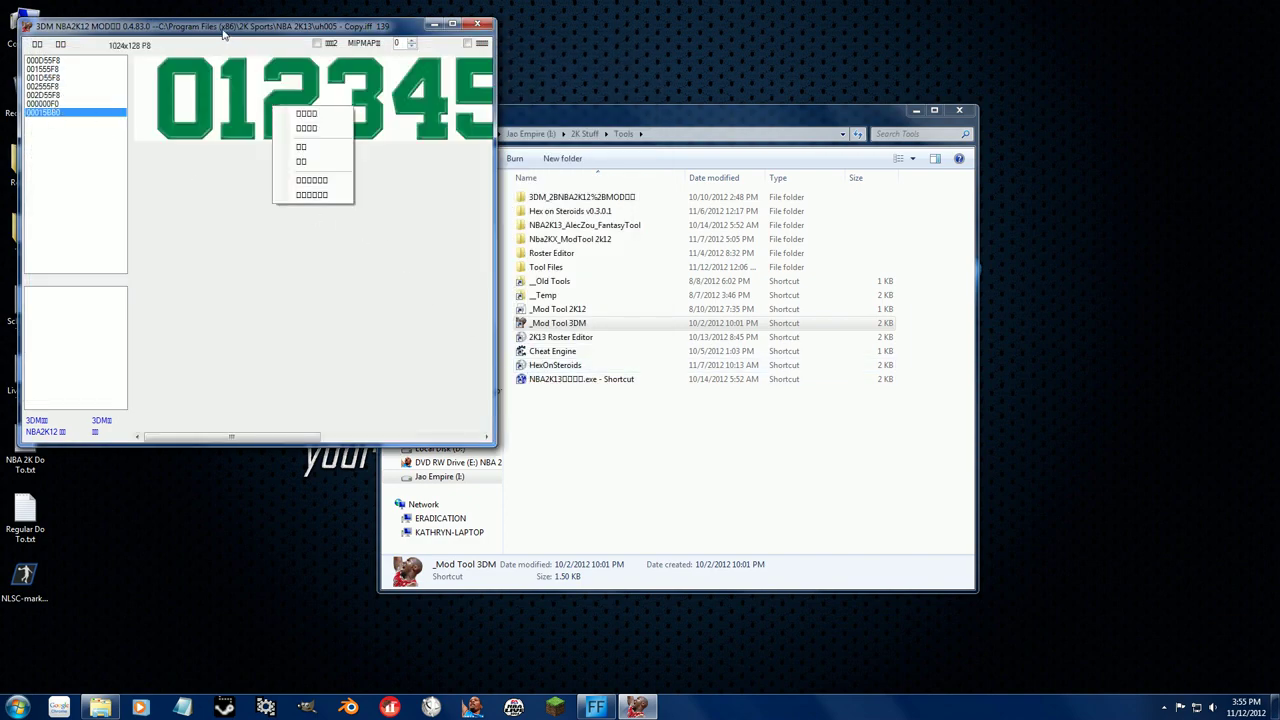
left_click_drag(222, 33, 336, 46)
right_click(491, 93)
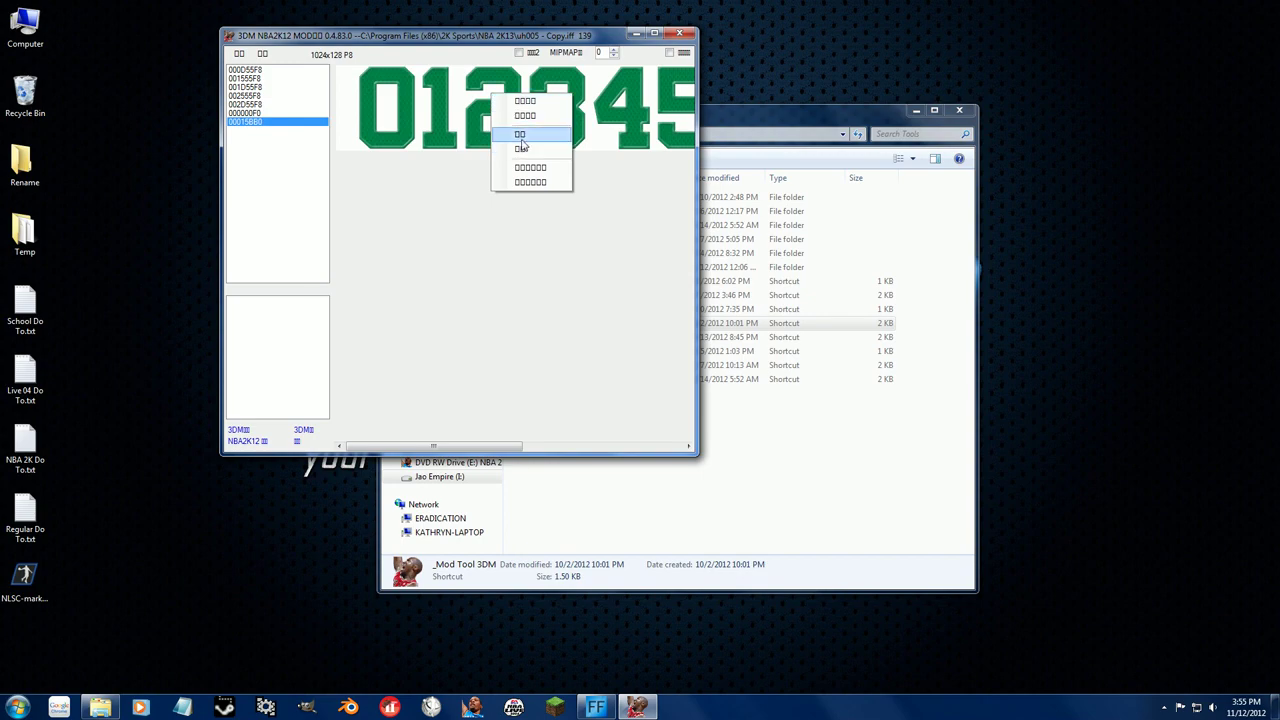
left_click(521, 147)
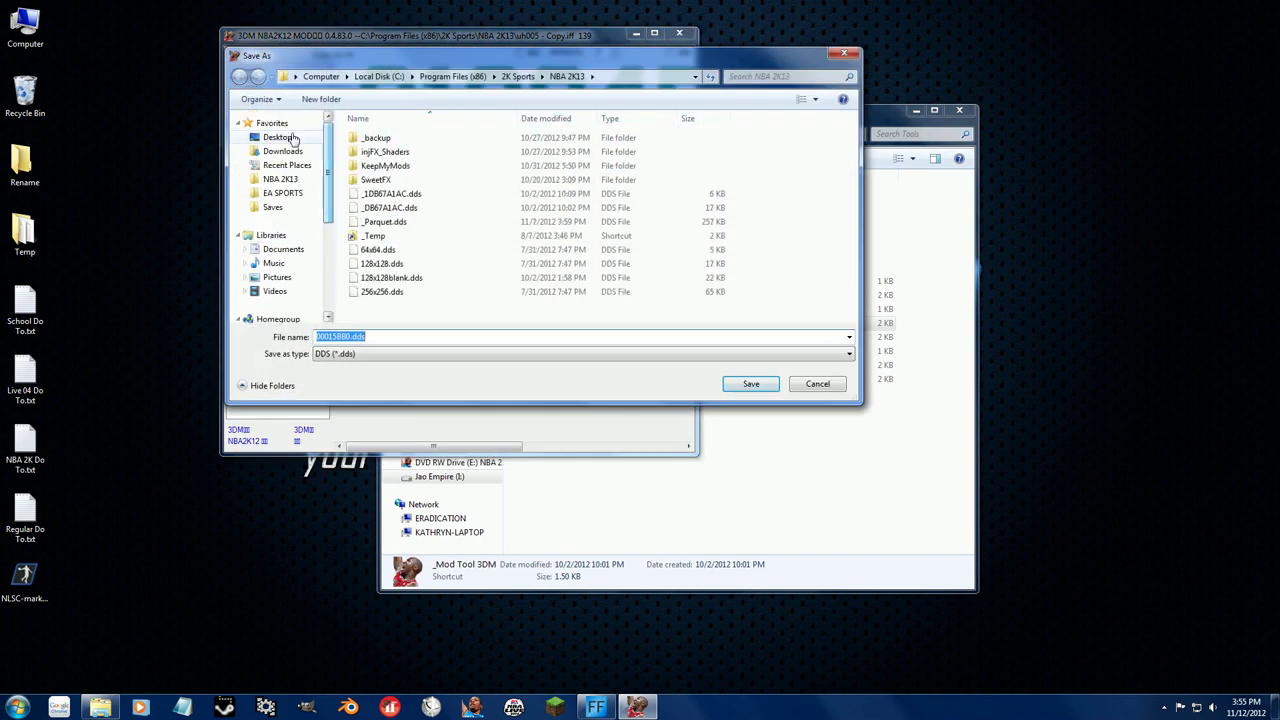
left_click(285, 137)
left_click(403, 354)
left_click(400, 377)
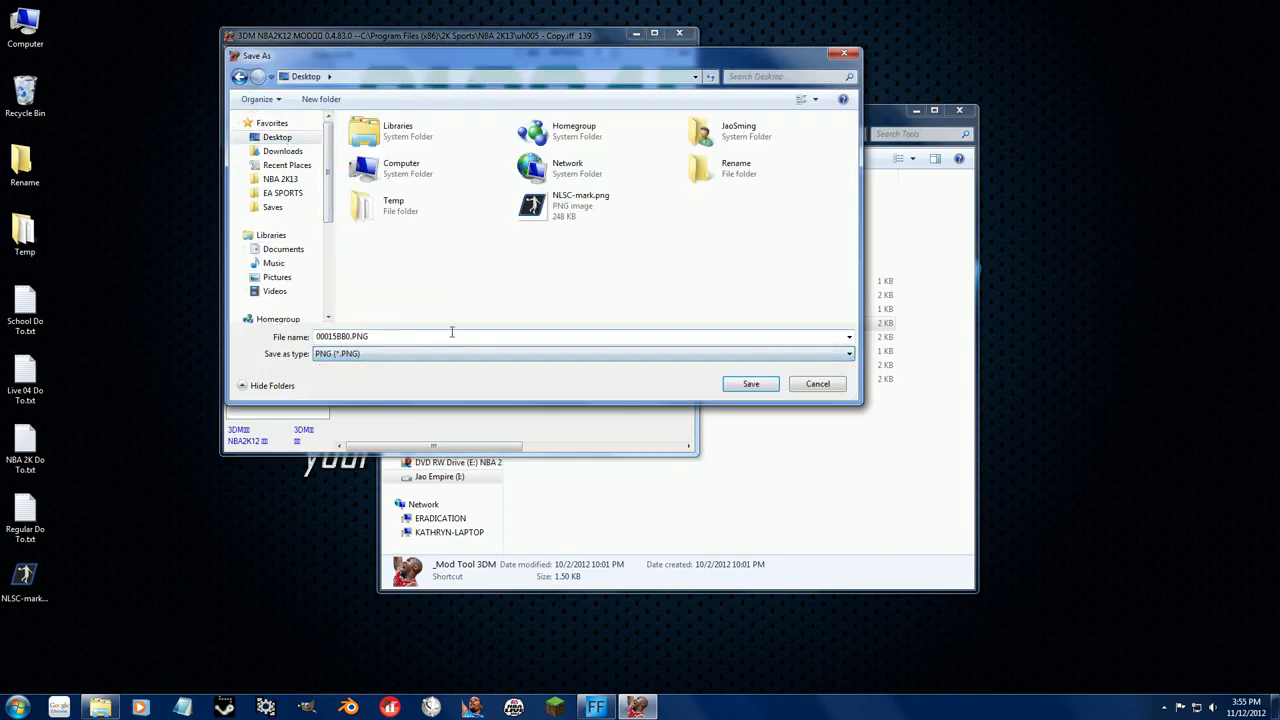
left_click(751, 384)
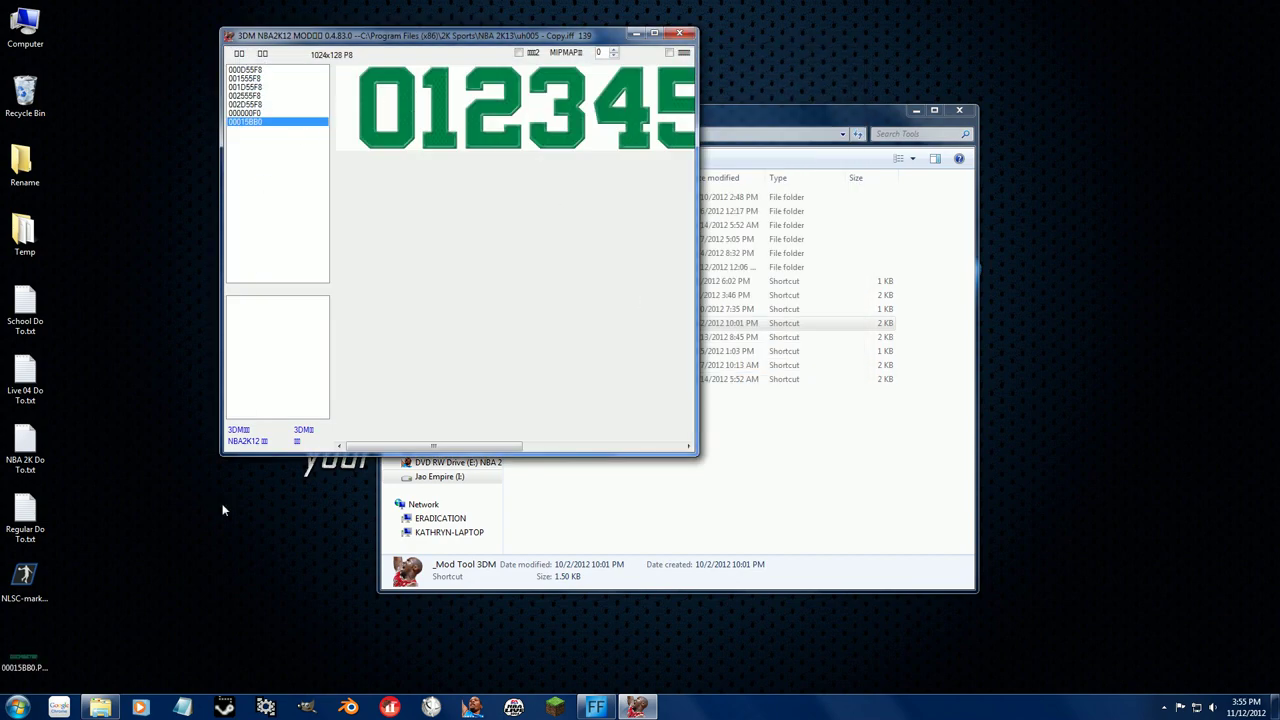
right_click(12, 668)
Open 00015BB0.PNG in GIMP and draw a 985 × 124 text box across the green digits.
left_click(68, 272)
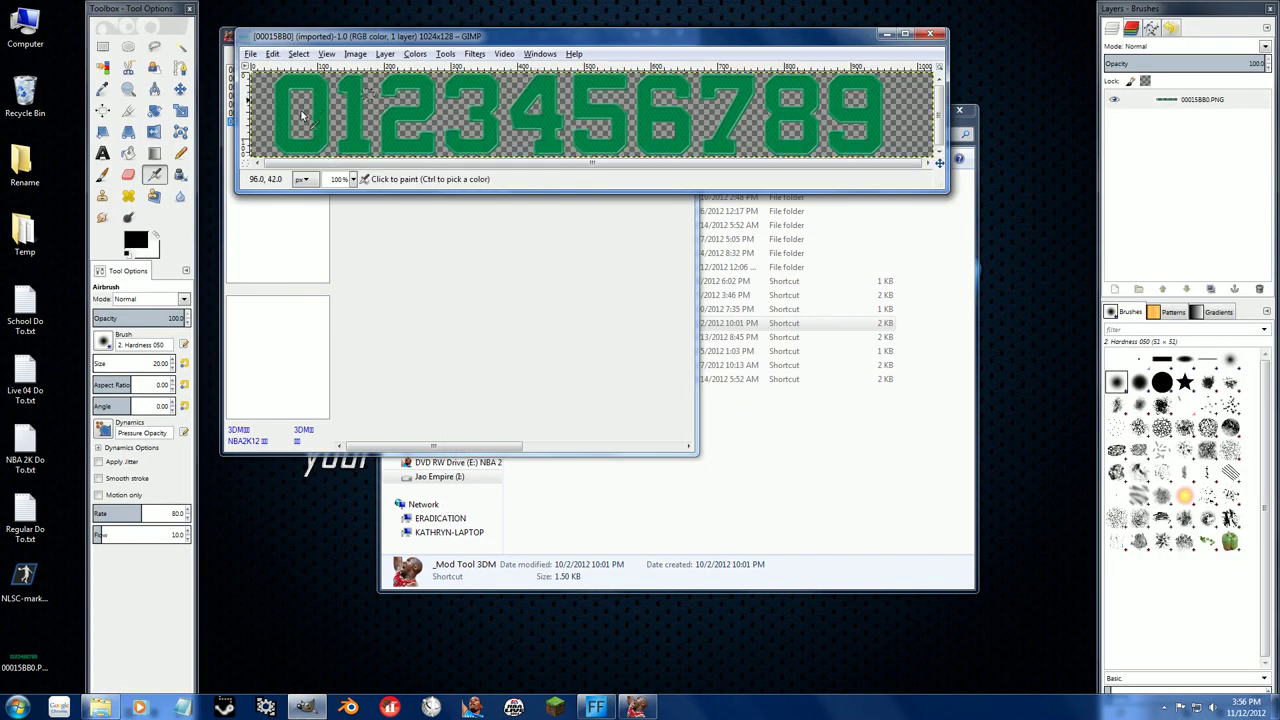
left_click(102, 152)
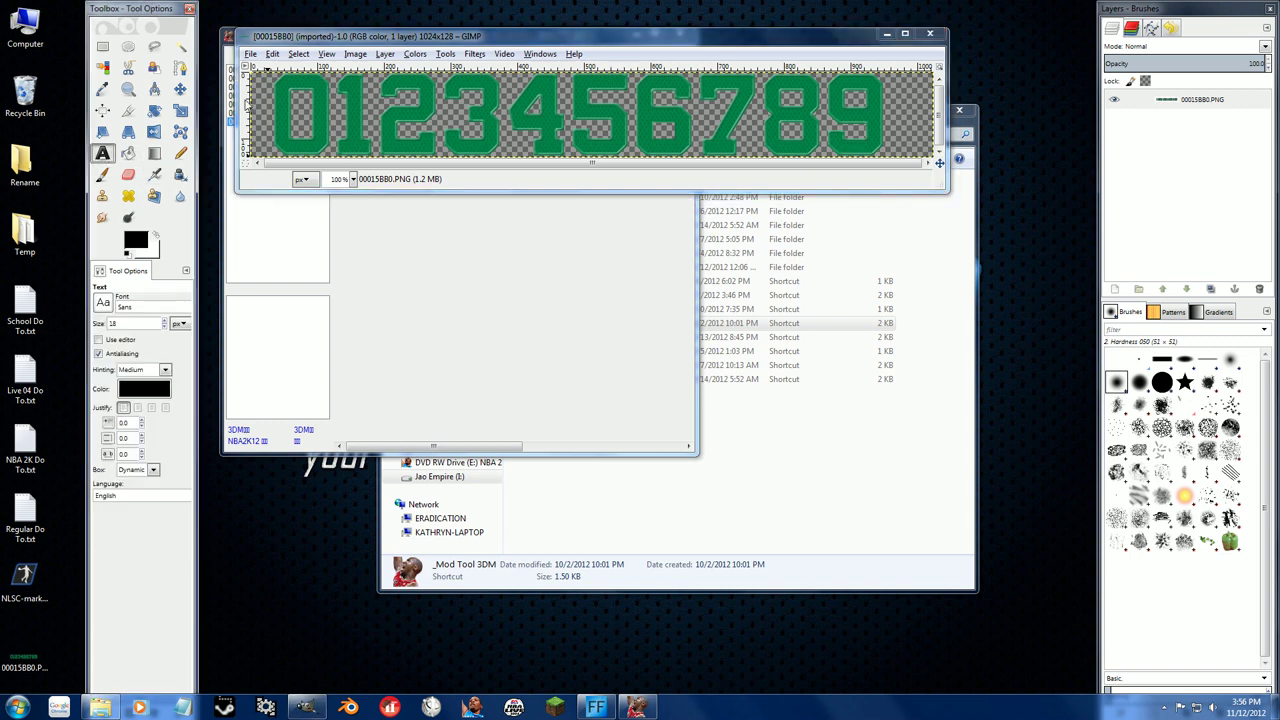
left_click_drag(946, 189, 1038, 272)
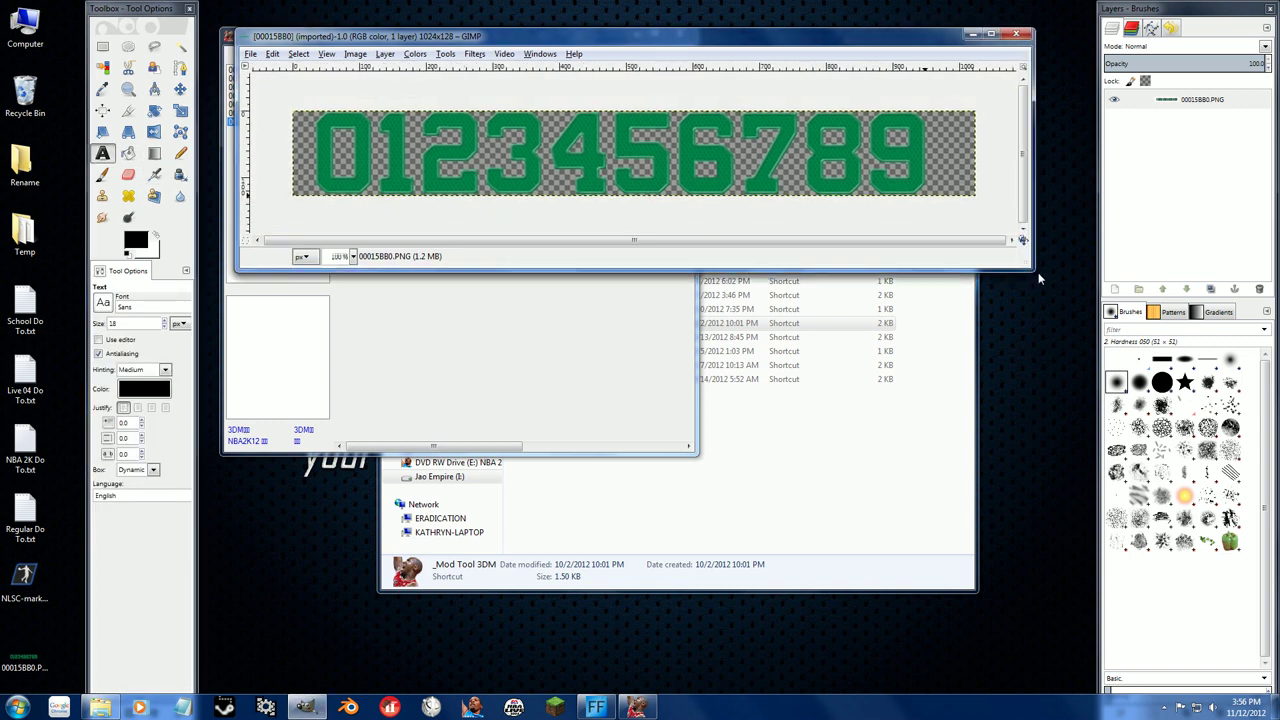
left_click_drag(300, 115, 958, 201)
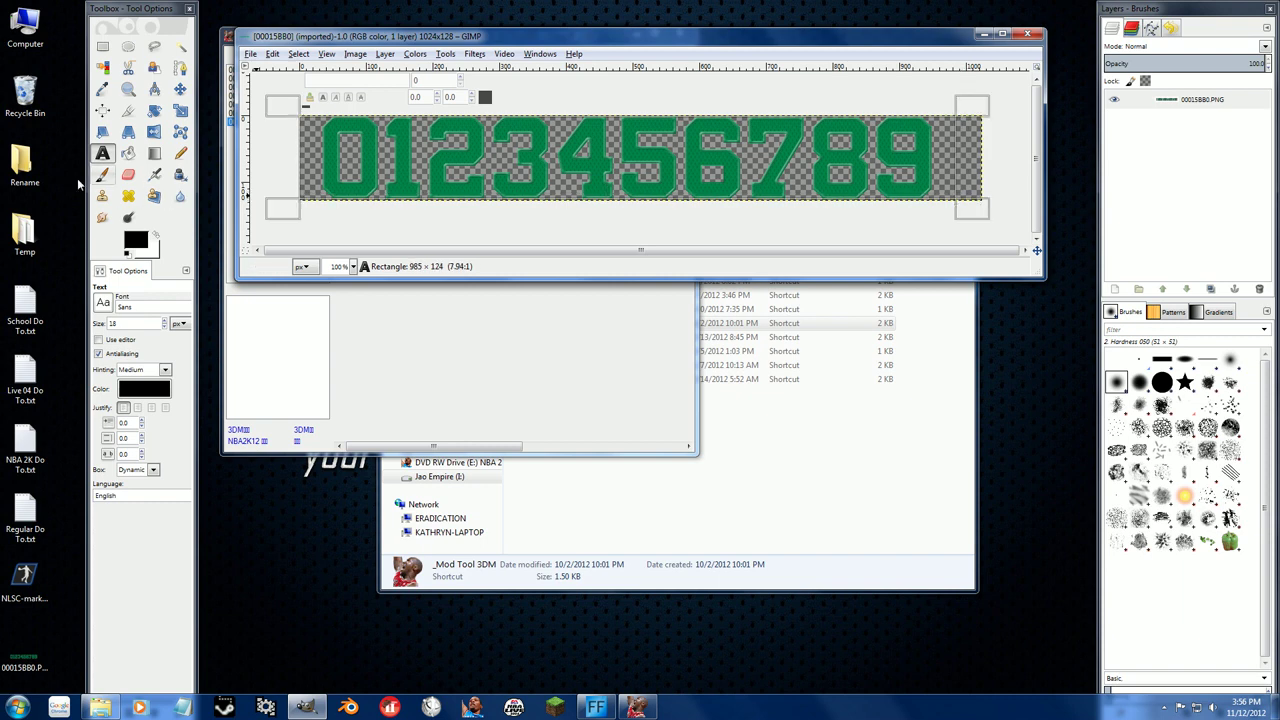
Set the text tool to Sans Bold, size 120, in yellow (f0f901).
left_click(104, 302)
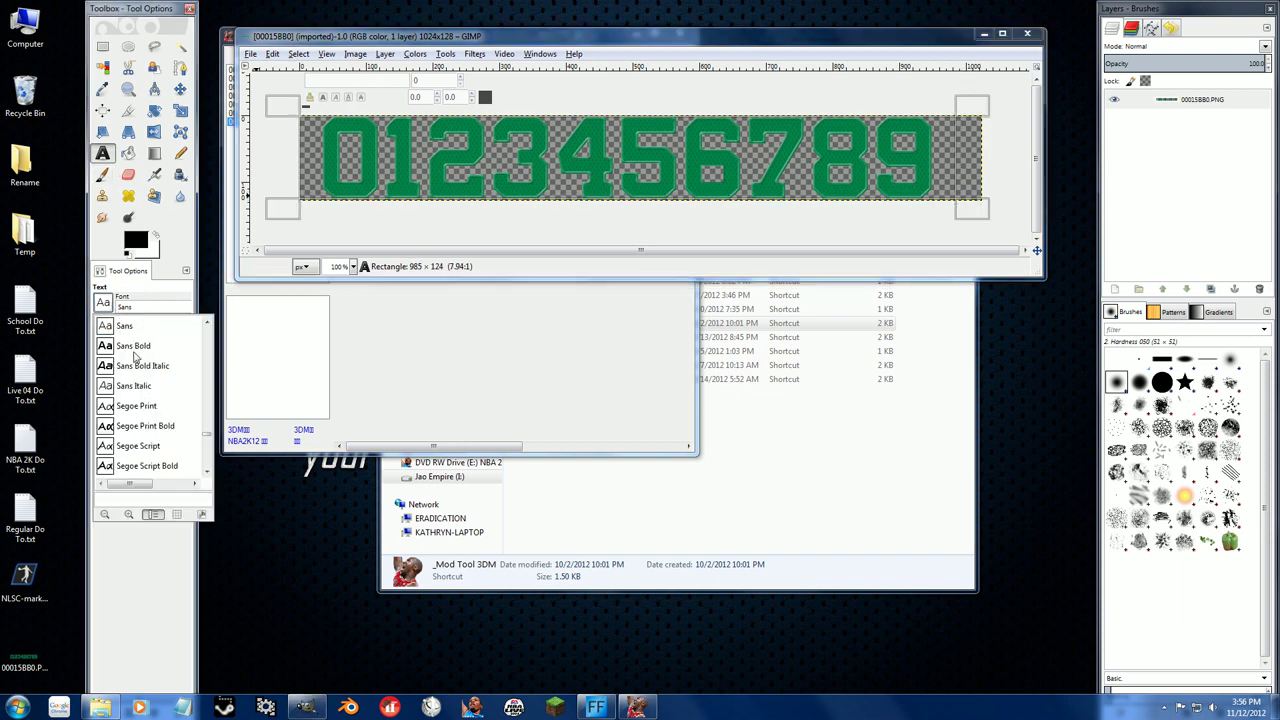
left_click(134, 350)
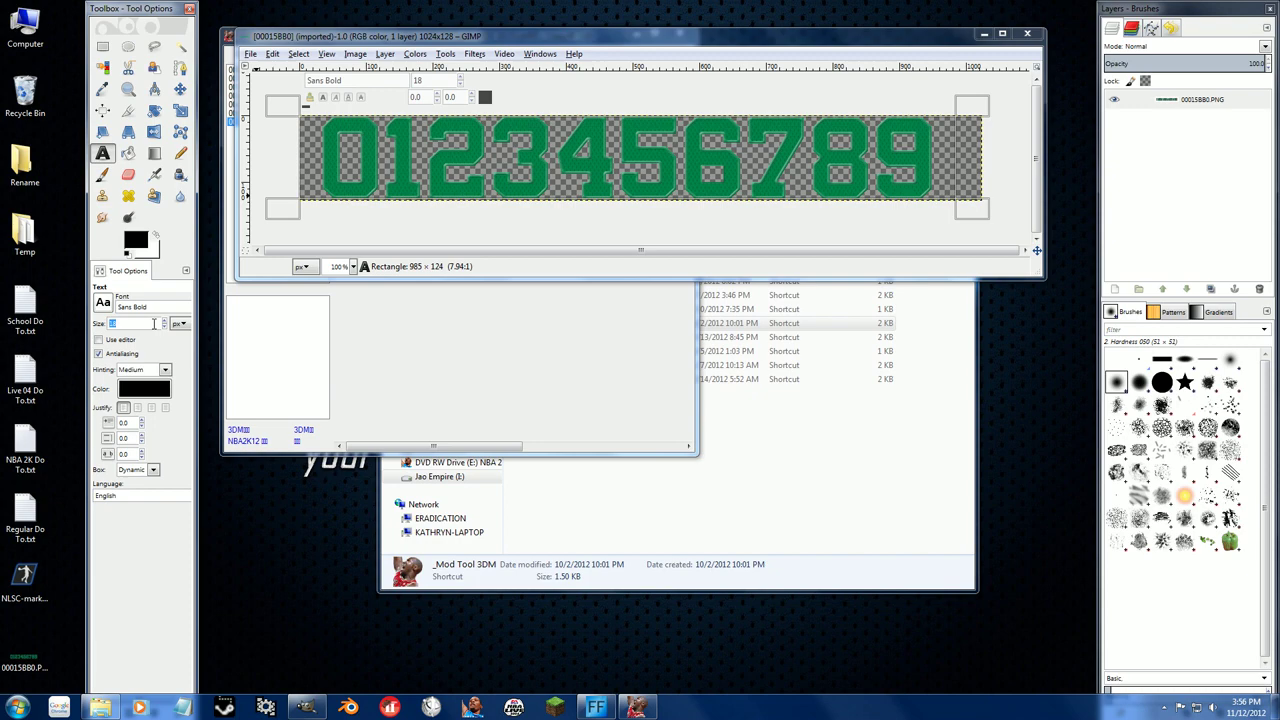
type("120")
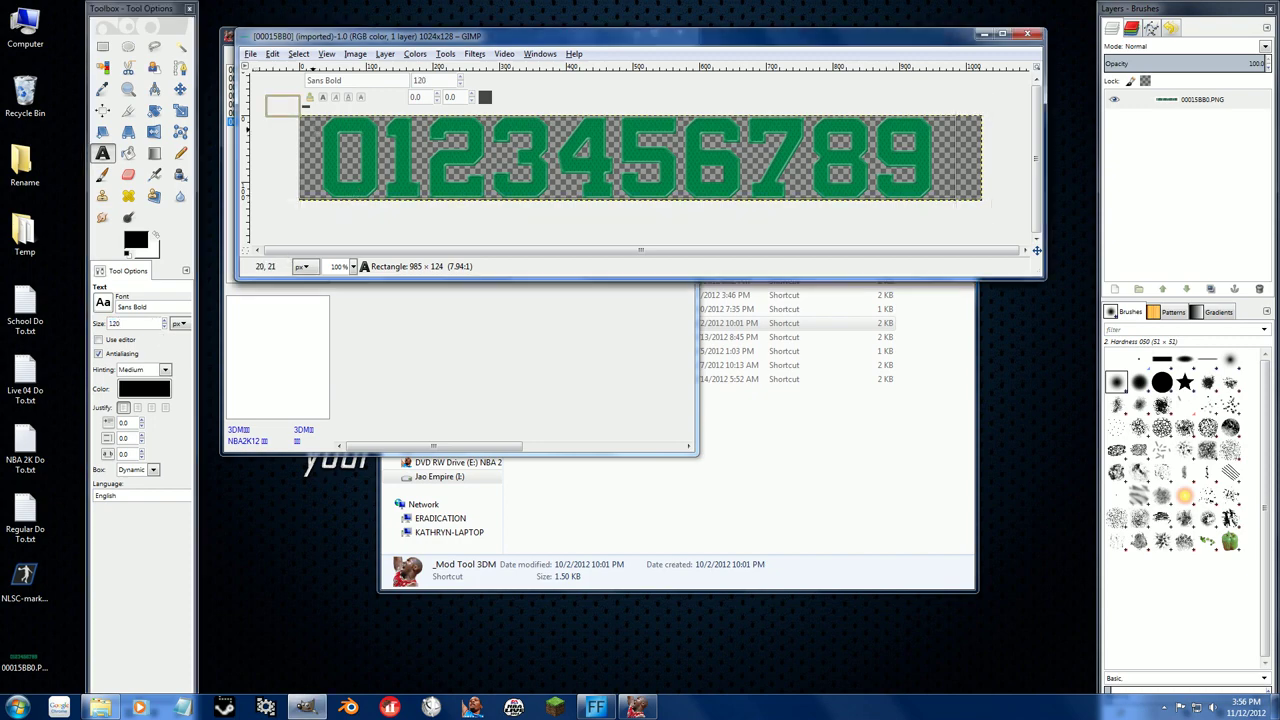
left_click(135, 240)
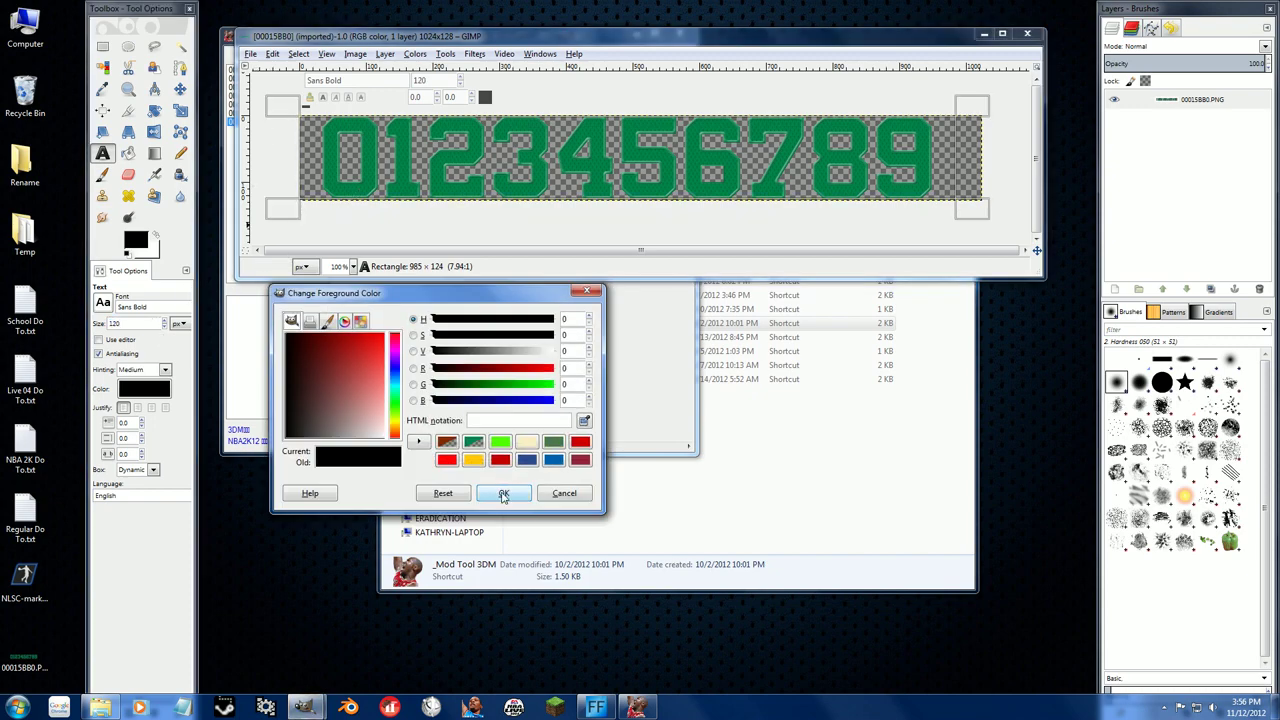
left_click(503, 493)
left_click(145, 390)
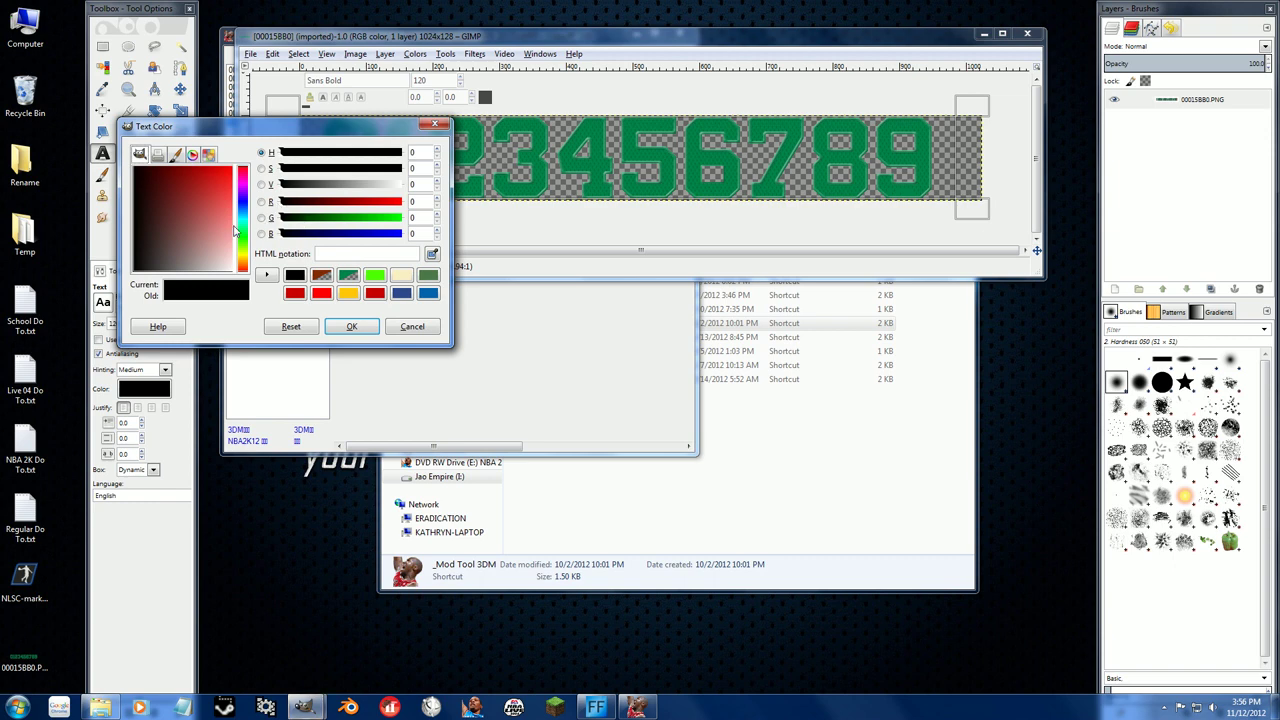
left_click(240, 238)
left_click(231, 172)
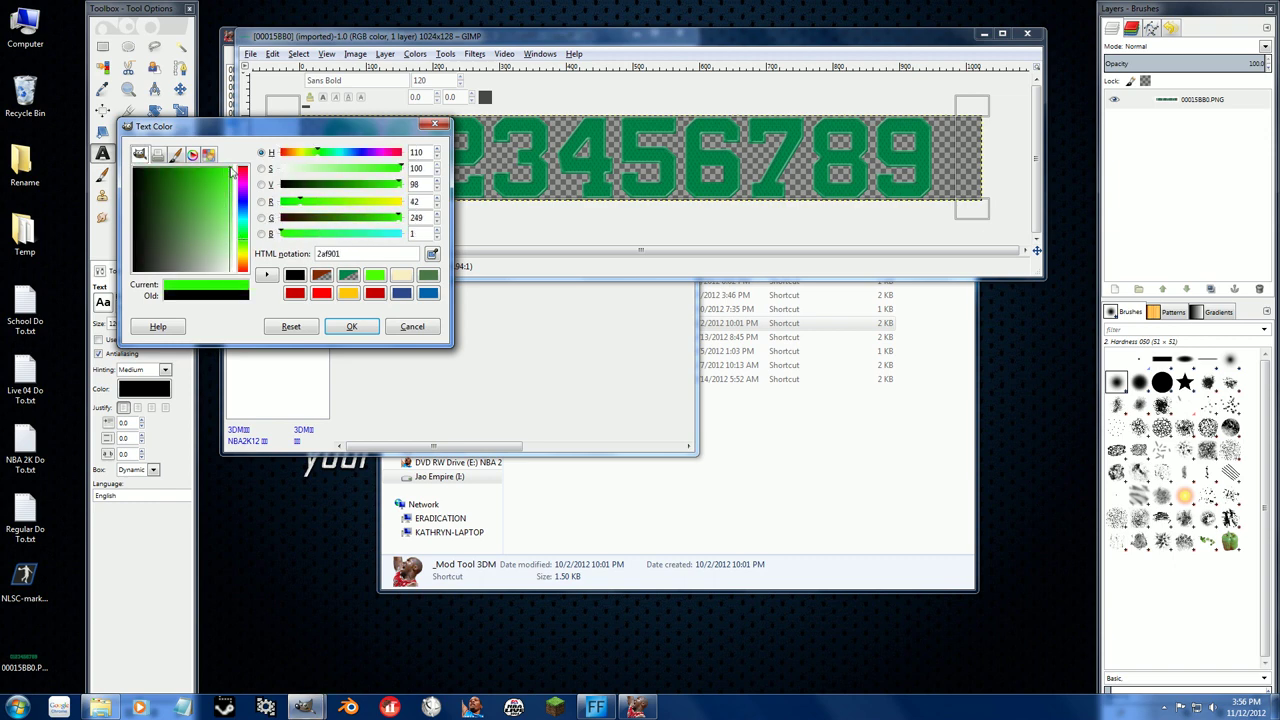
left_click(243, 255)
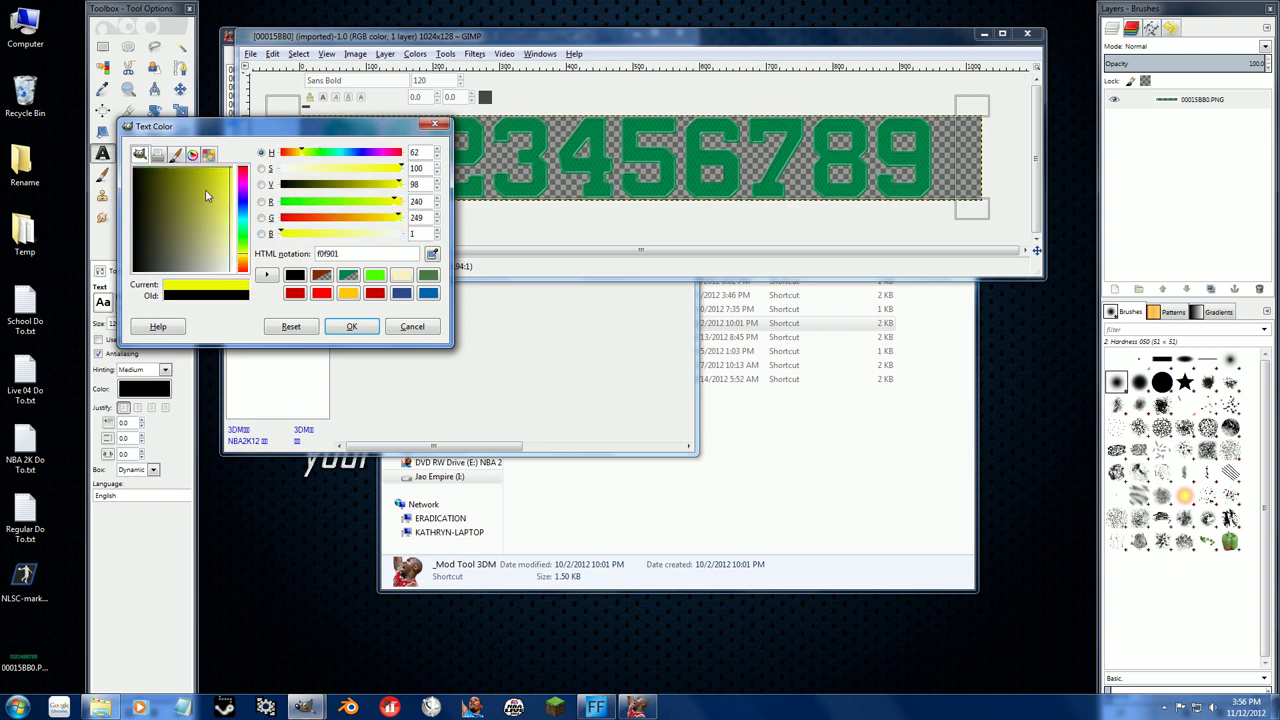
left_click(349, 326)
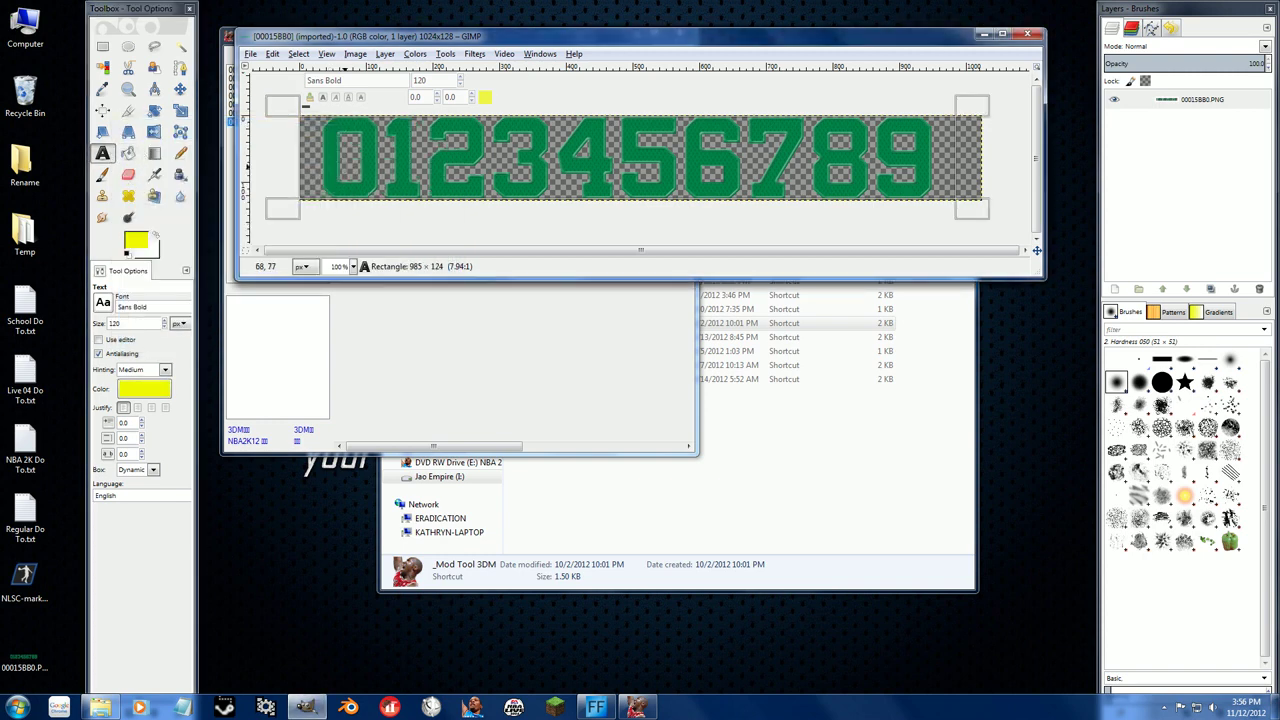
type("0123456789")
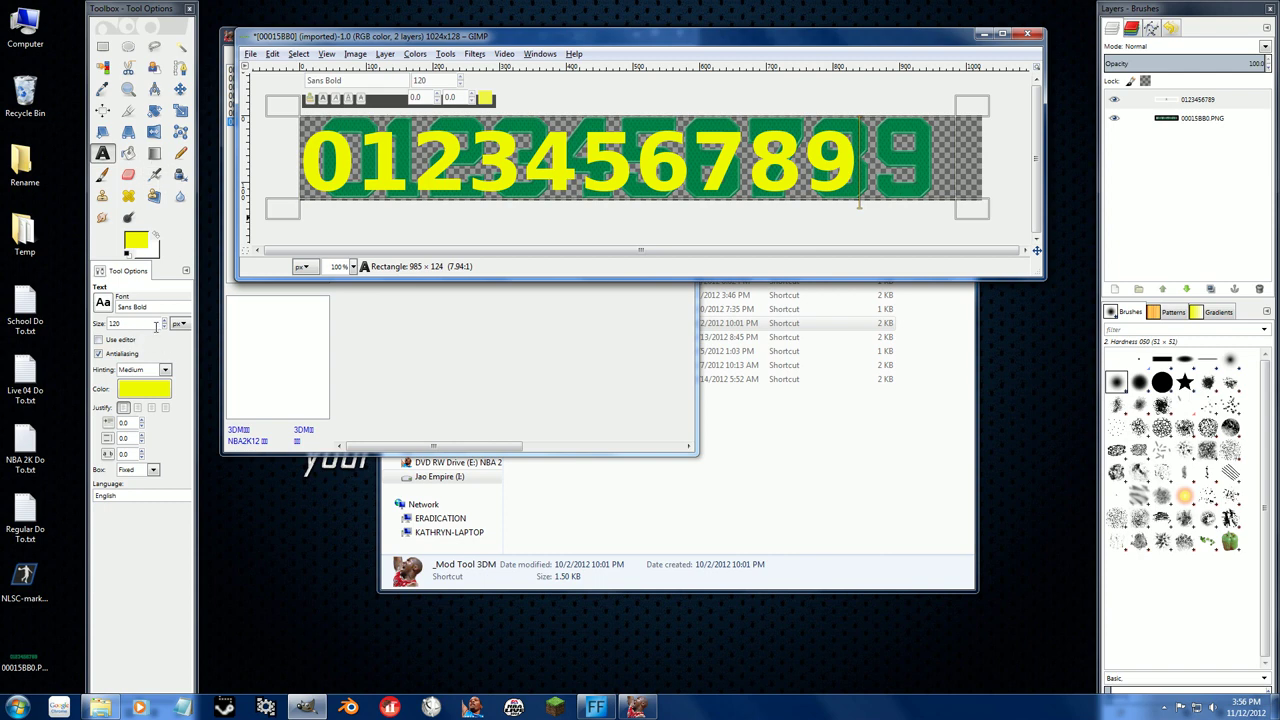
scroll(165, 323, "up", 16)
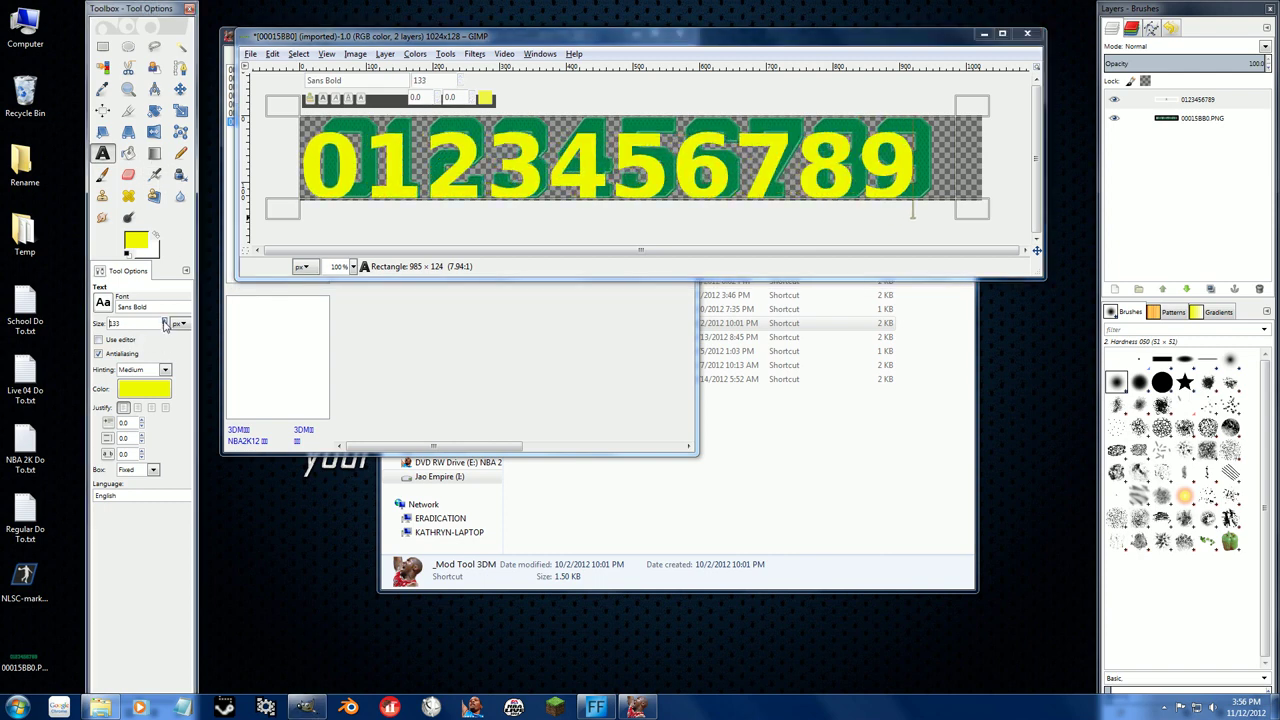
scroll(165, 323, "up", 4)
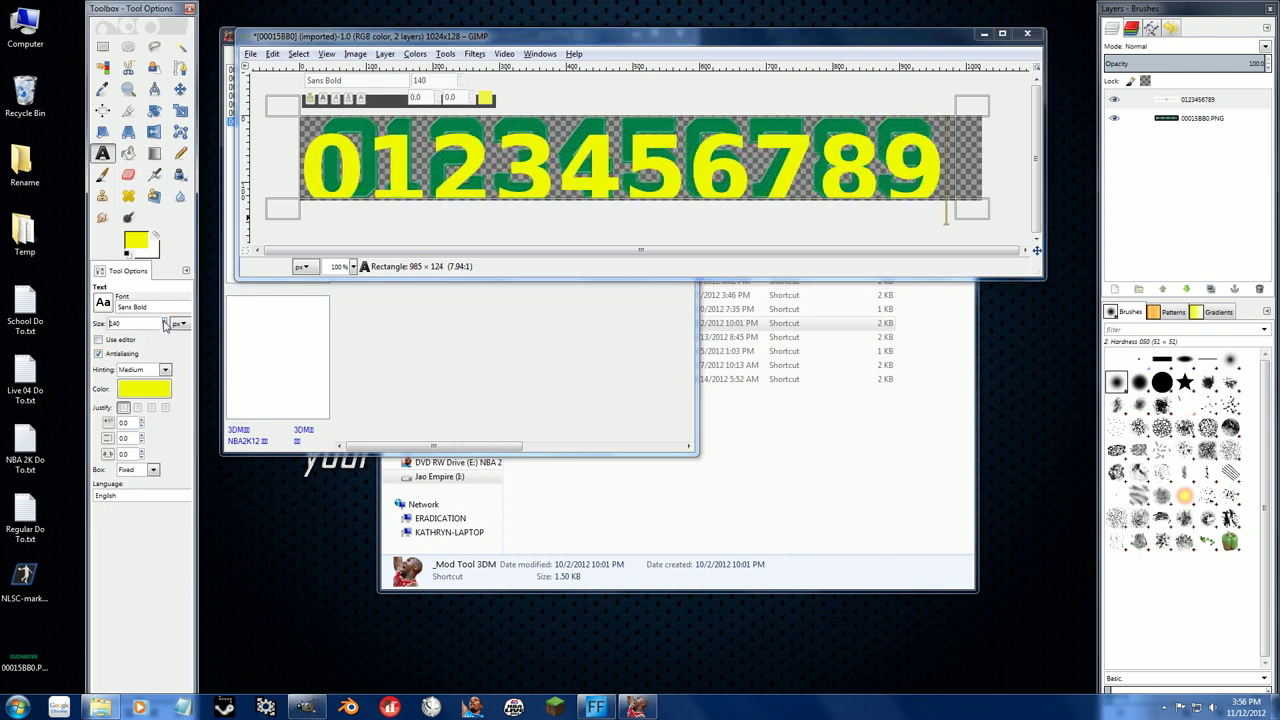
scroll(166, 330, "down", 6)
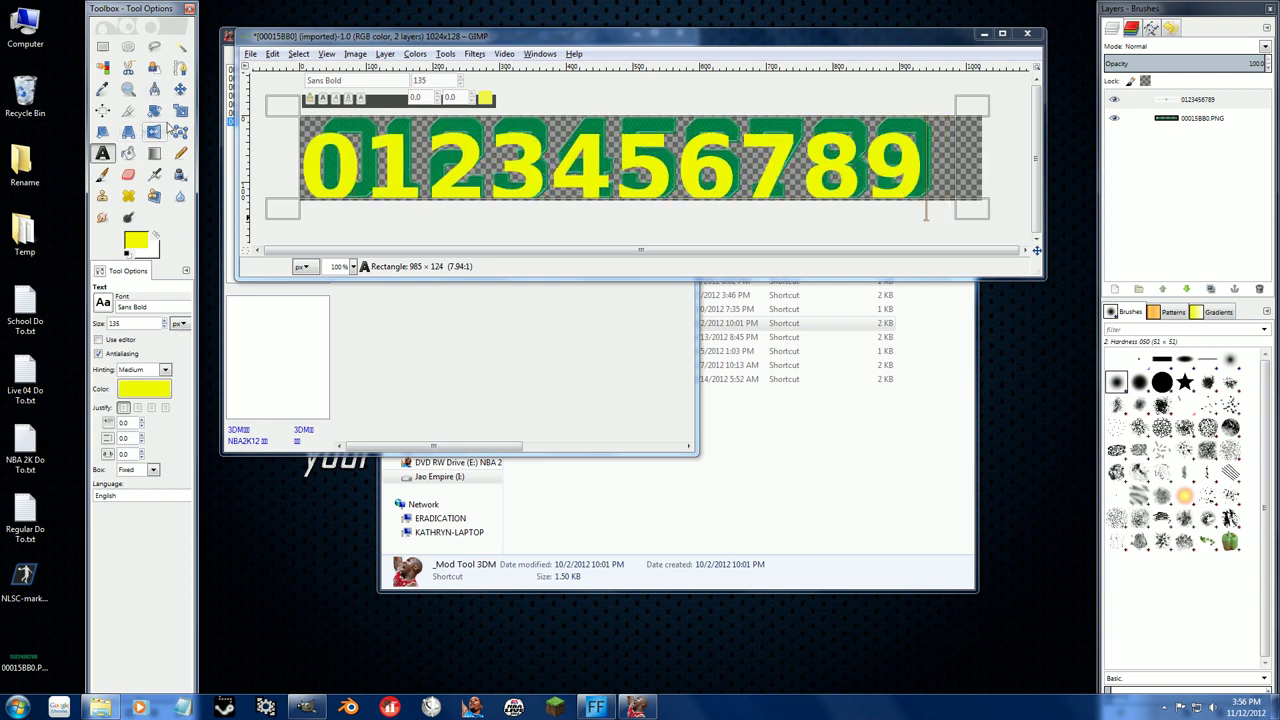
Align the yellow digit layer over the green originals, making the text box slightly taller.
left_click(180, 89)
left_click_drag(344, 162, 360, 153)
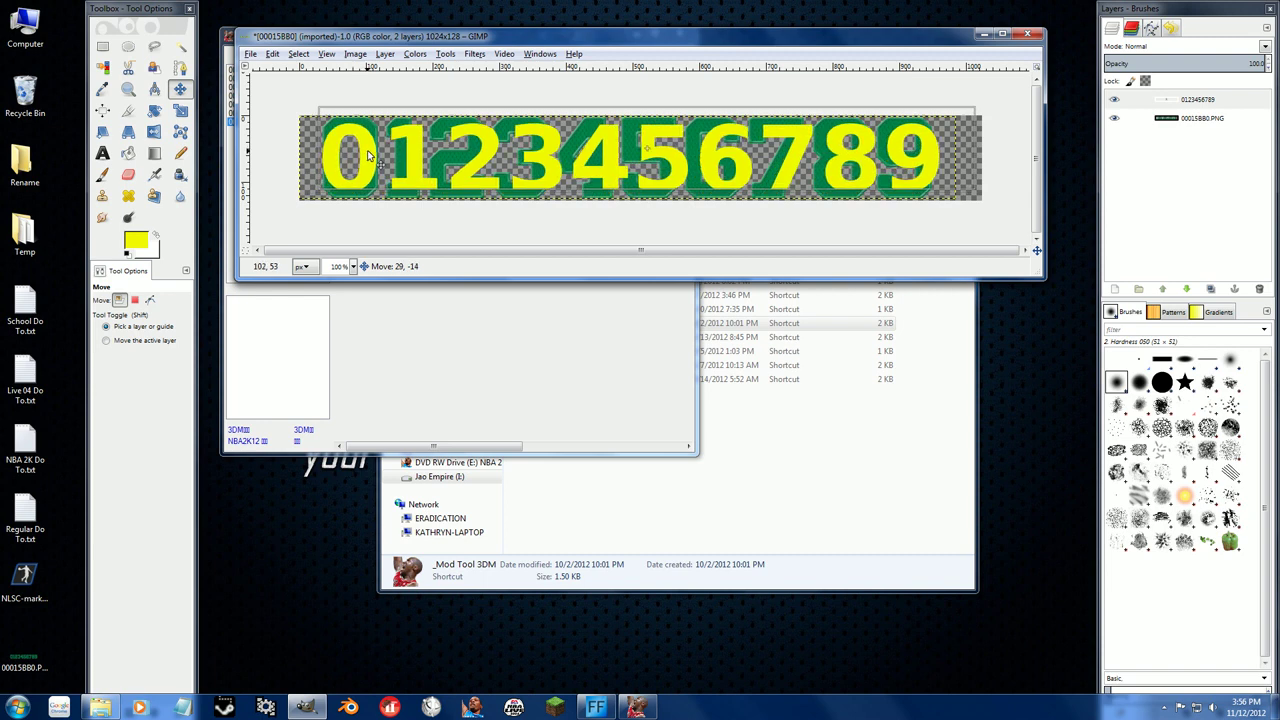
left_click(102, 153)
left_click(422, 160)
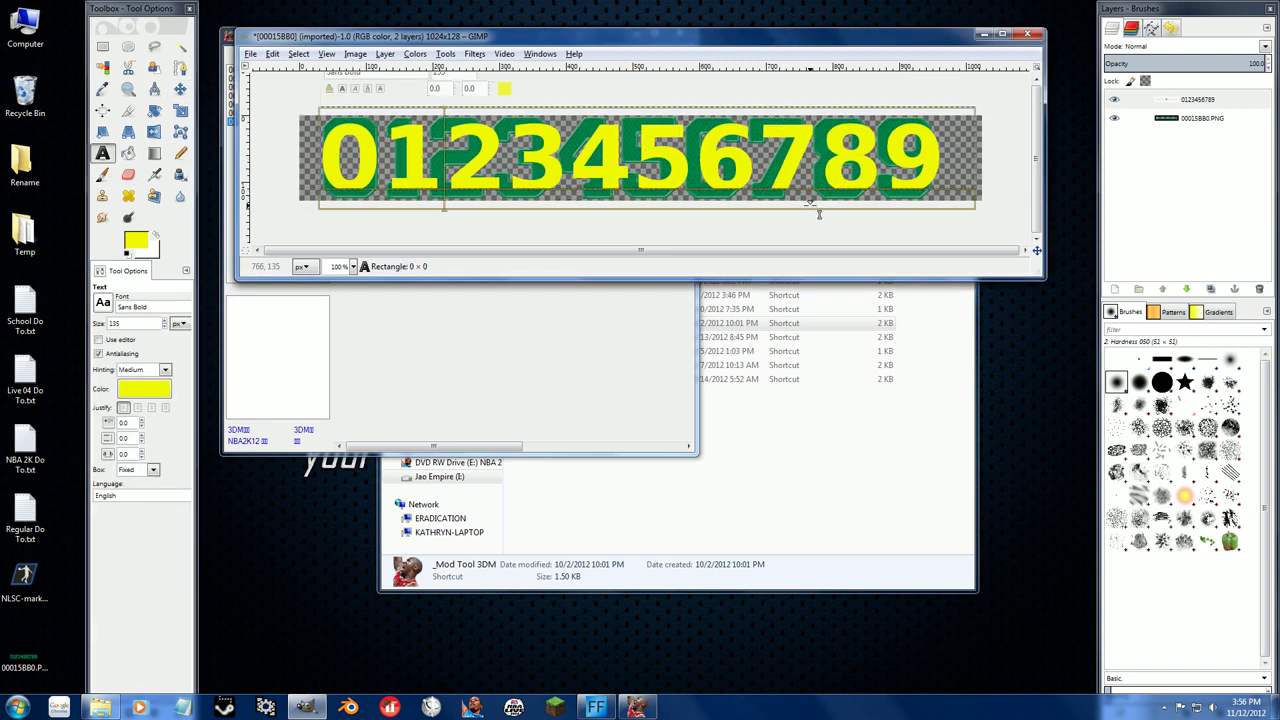
left_click_drag(815, 210, 821, 222)
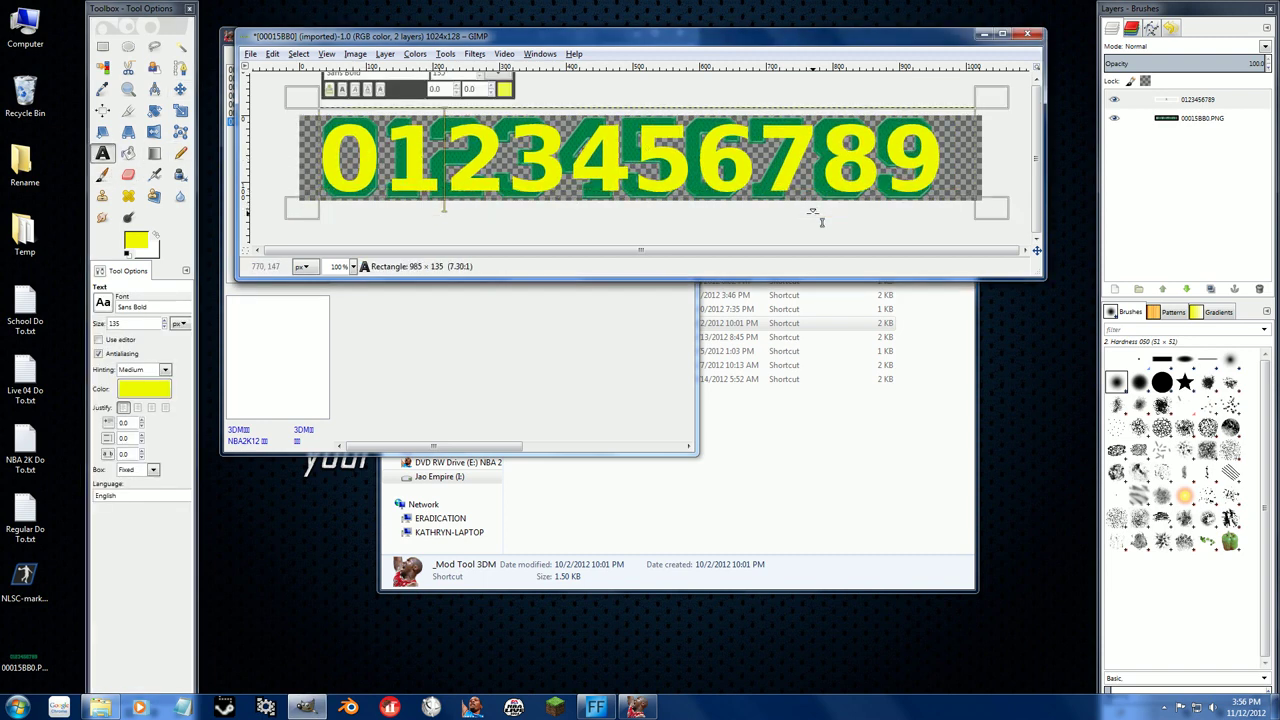
left_click(180, 89)
left_click_drag(741, 170, 737, 168)
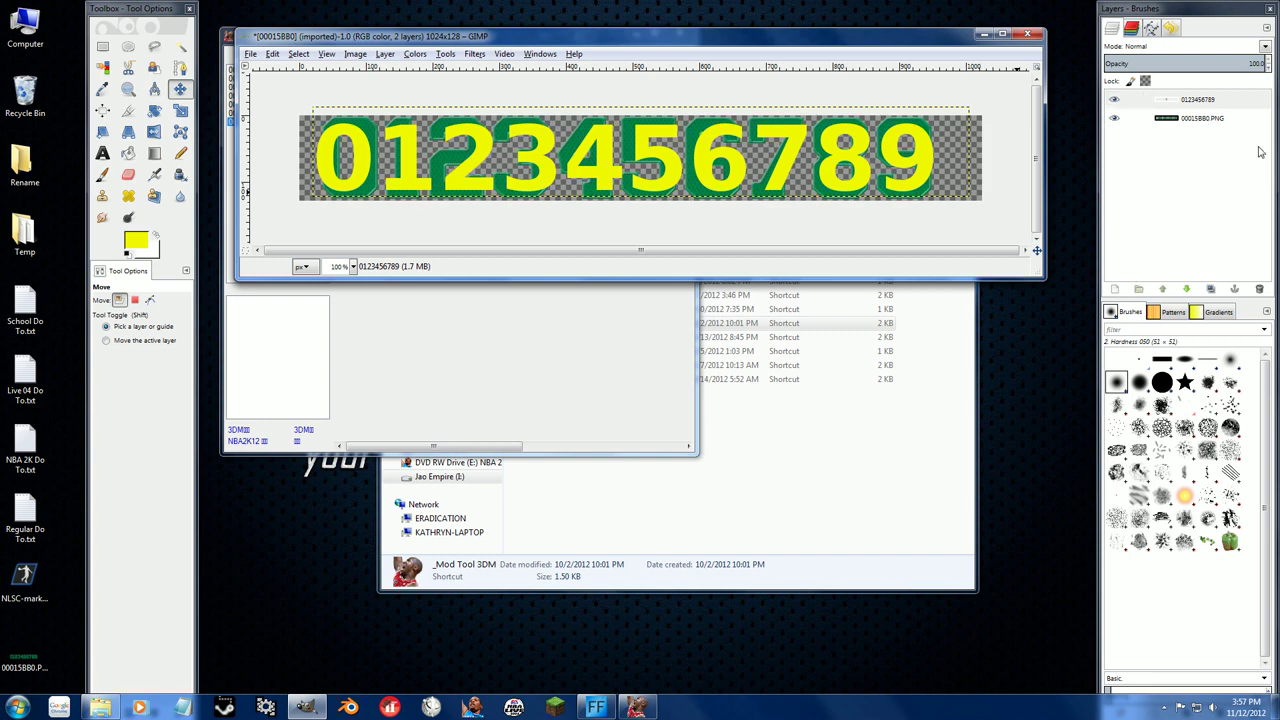
Replace the green-number layer with a transparent layer and merge the yellow text down into it.
left_click(1226, 120)
left_click(1114, 288)
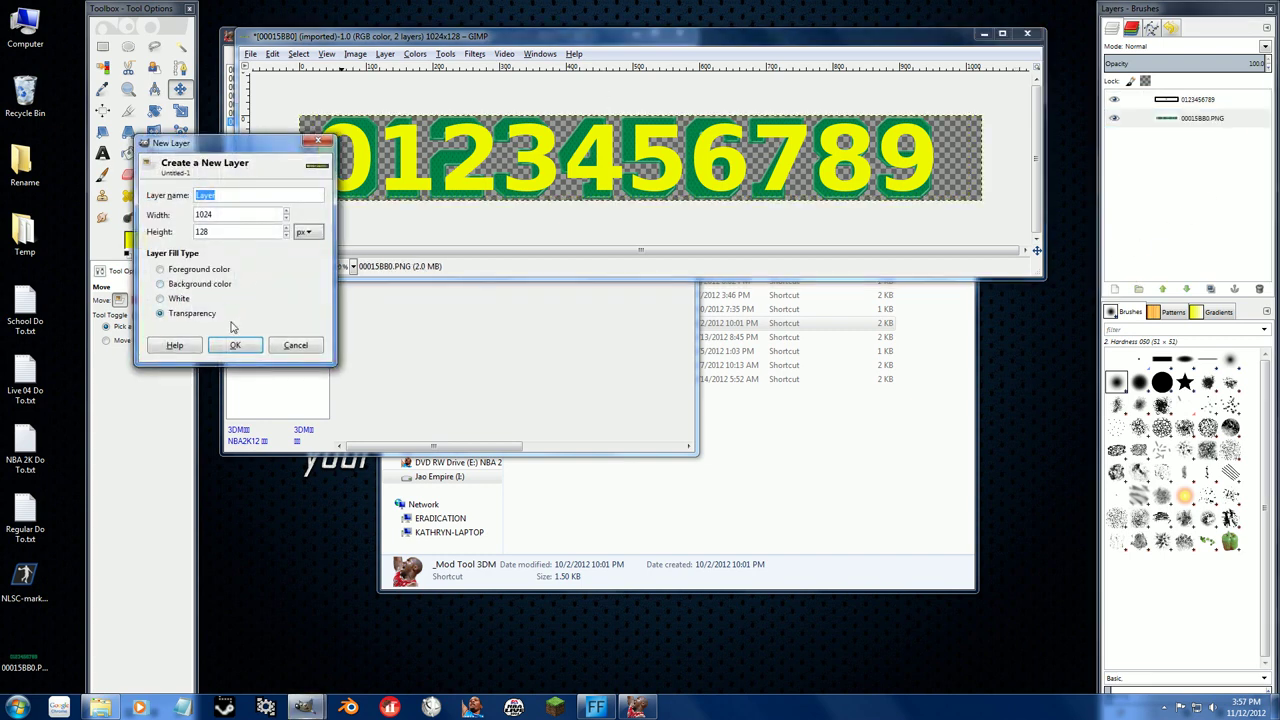
key("Return")
left_click(1260, 288)
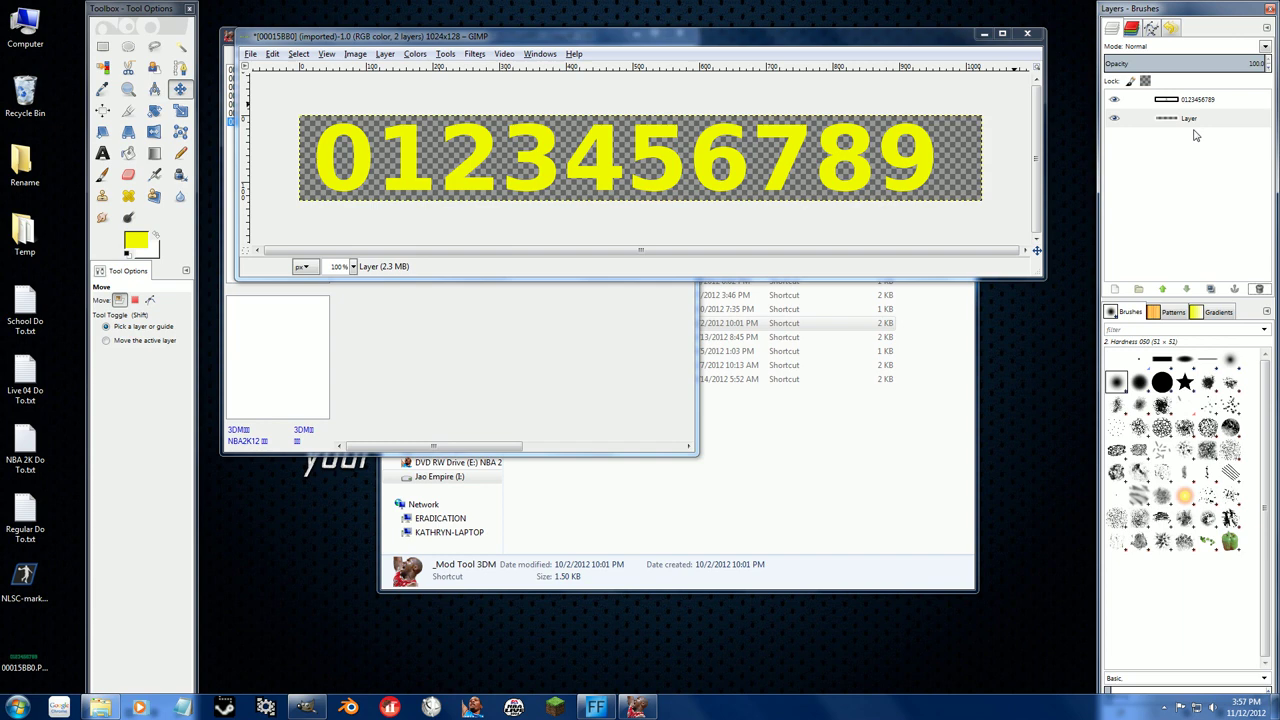
right_click(1196, 102)
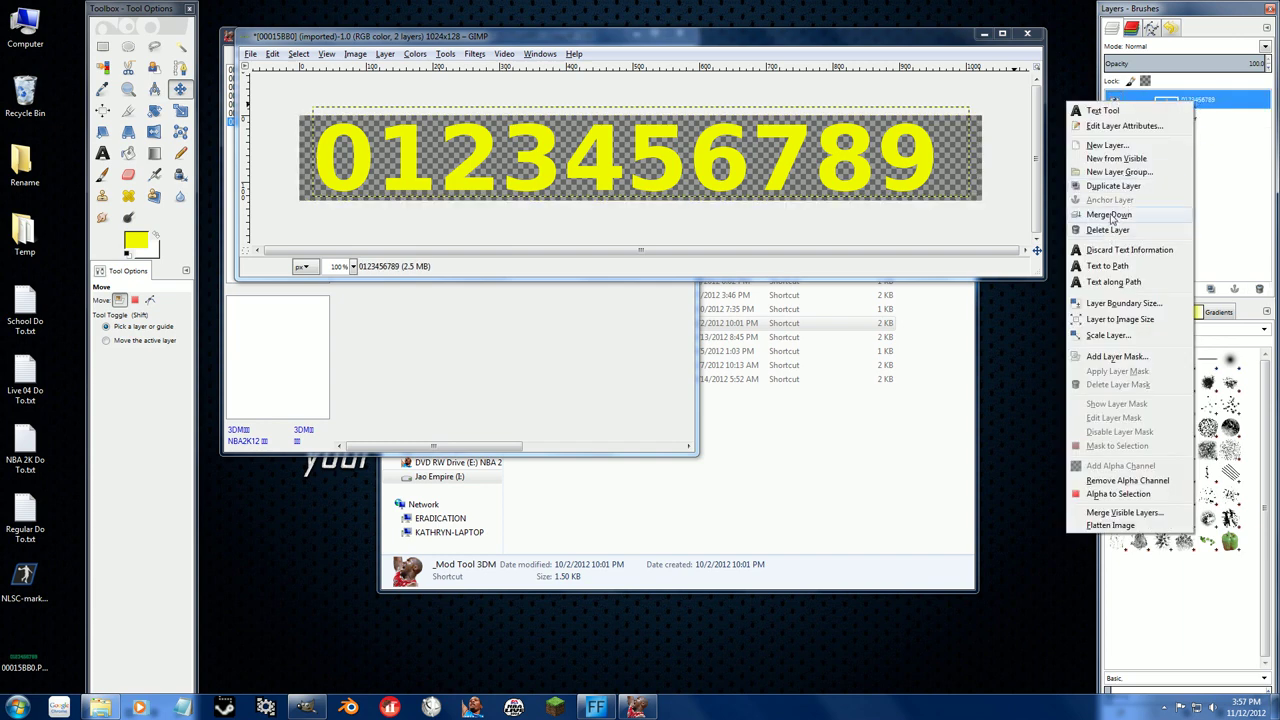
left_click(1110, 215)
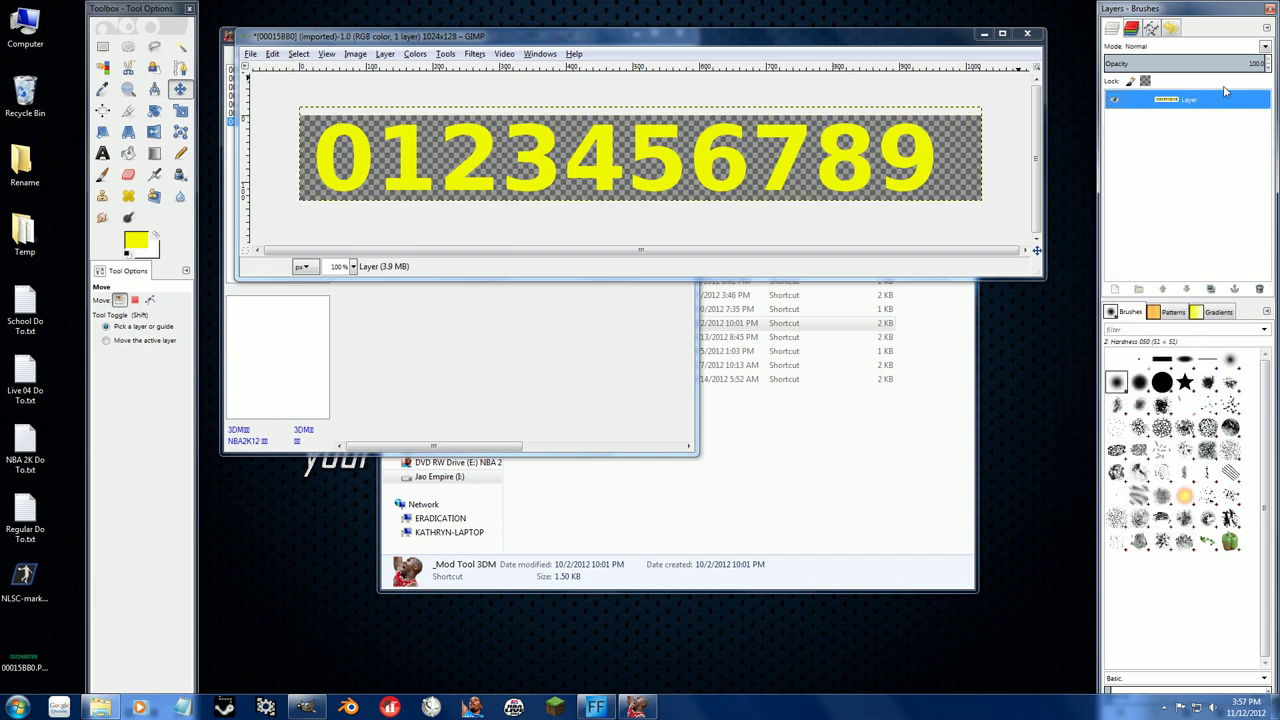
Crop the image to 1024 × 128 starting at position 0,0.
left_click(128, 110)
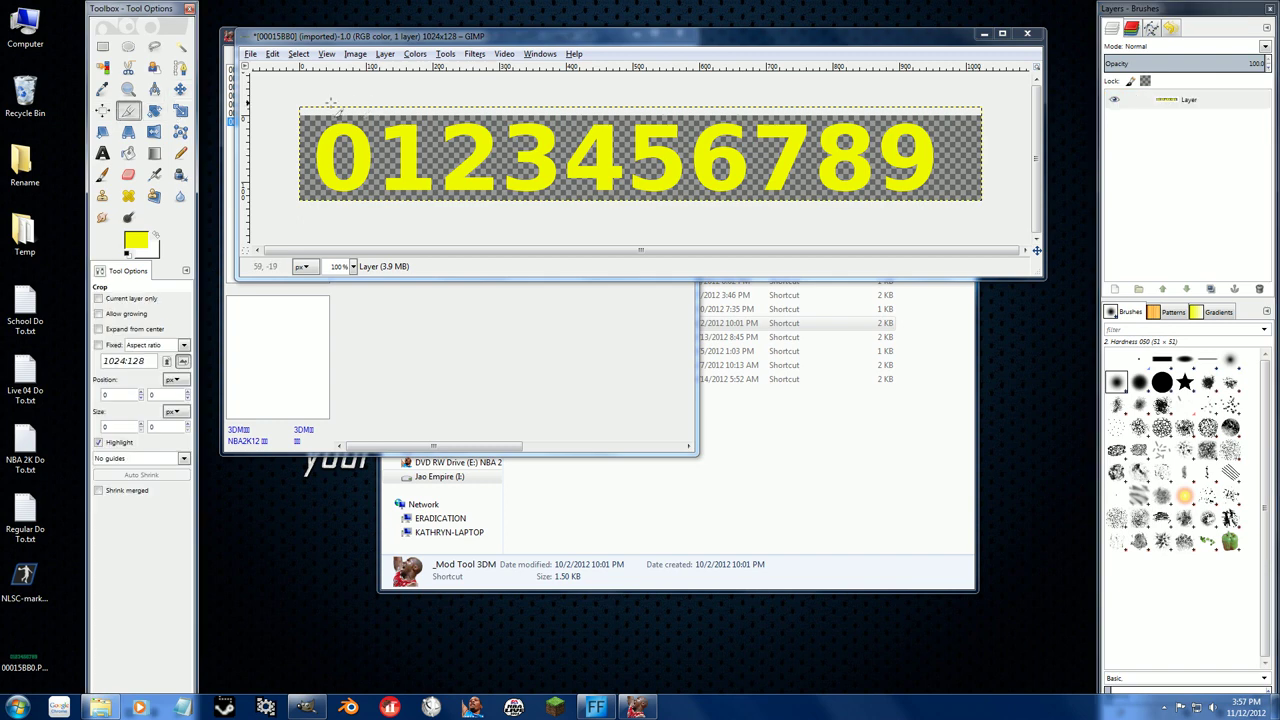
left_click_drag(315, 113, 982, 184)
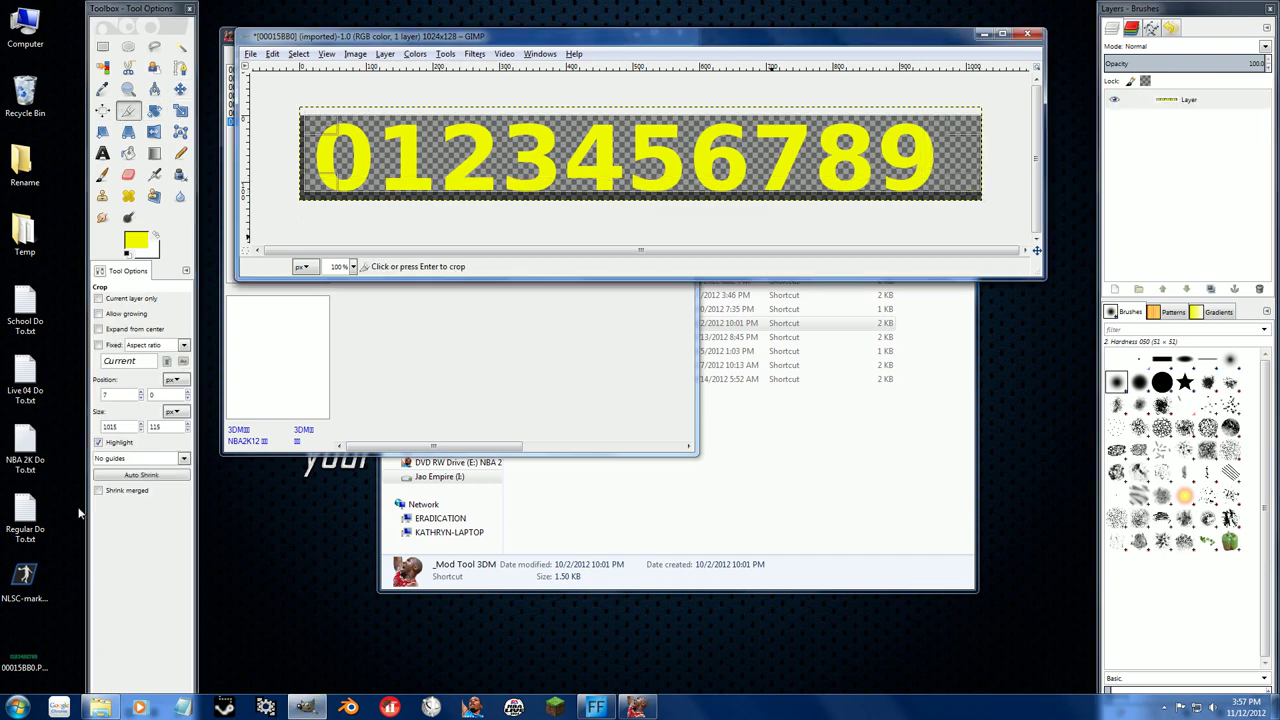
double_click(122, 397)
type("0")
key("Tab")
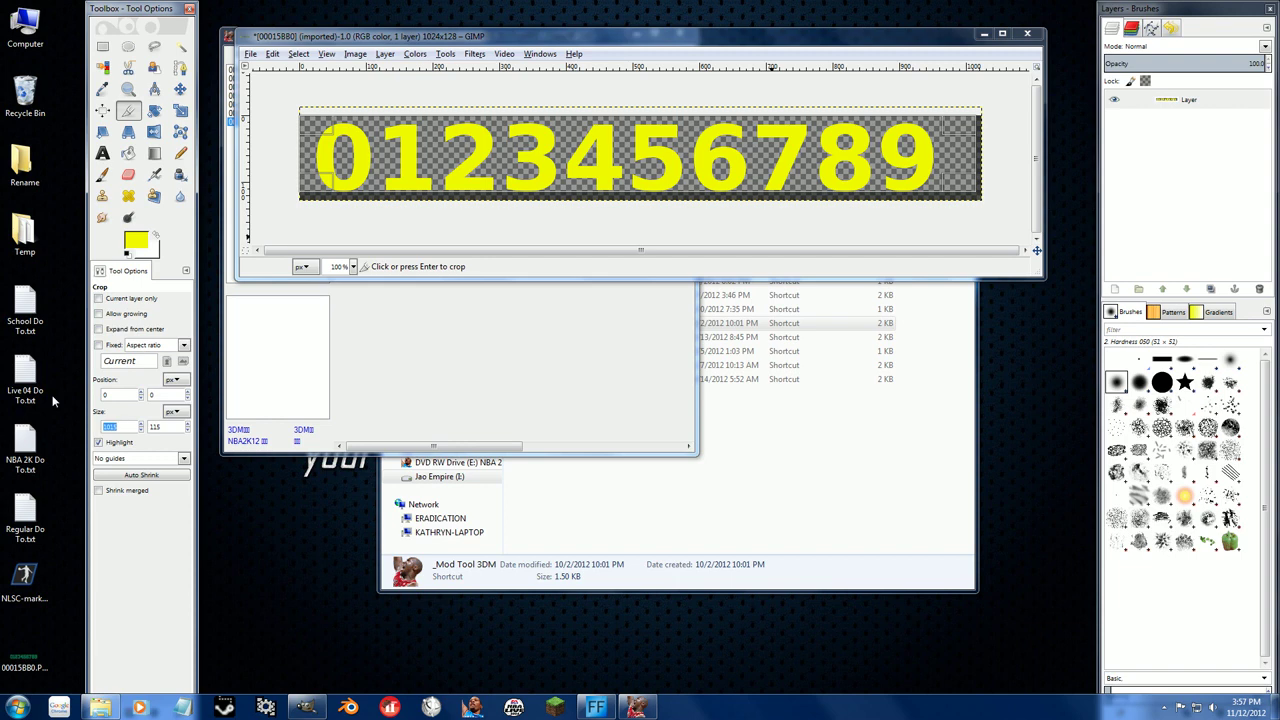
type("1024")
key("Tab")
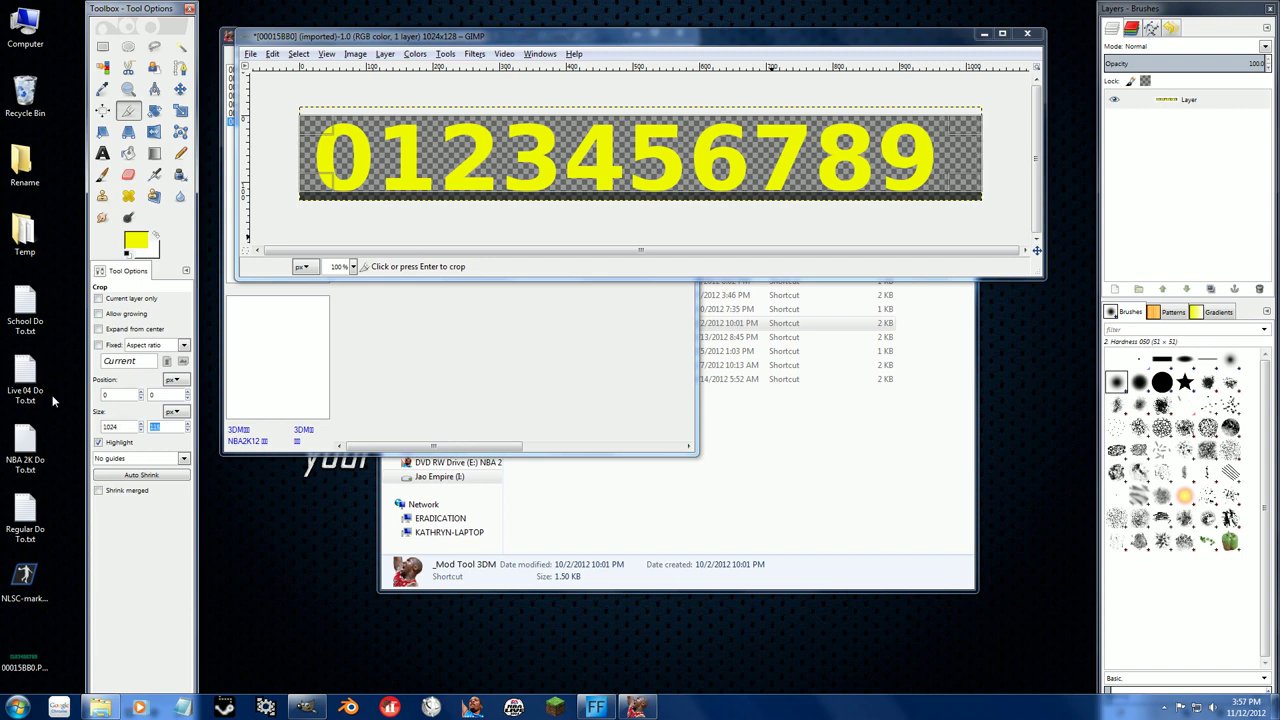
key("Tab")
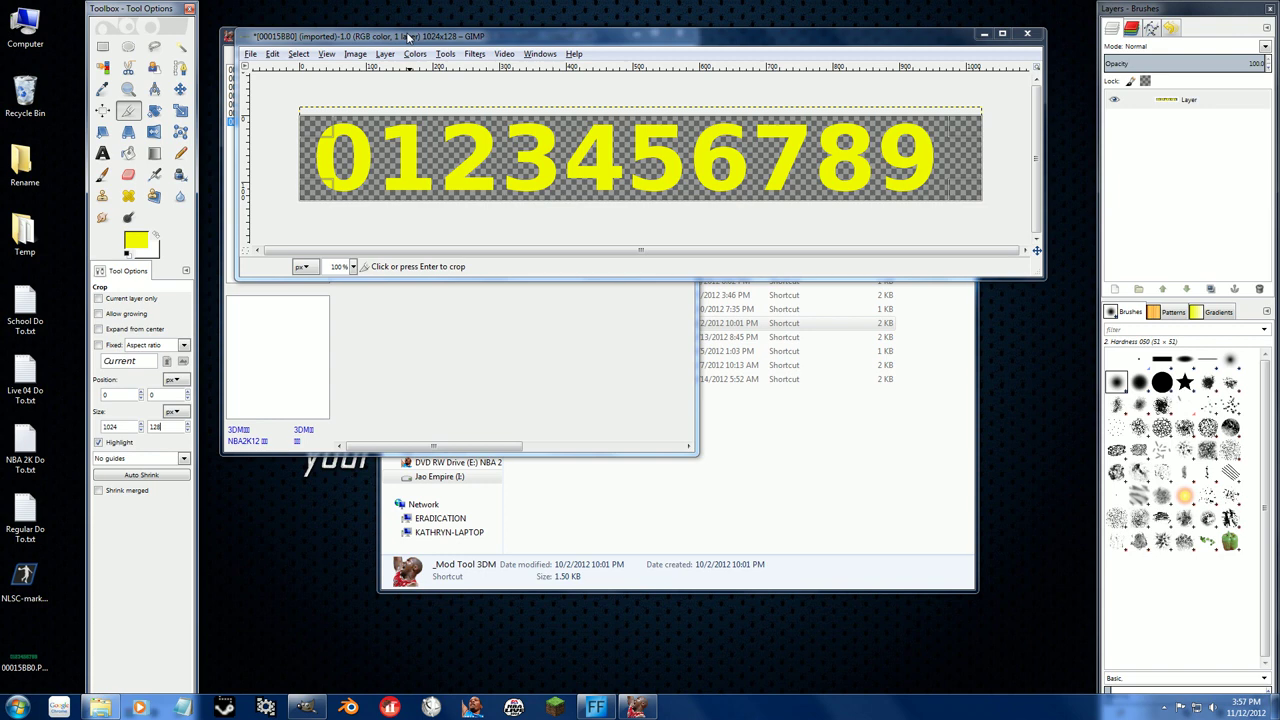
key("Return")
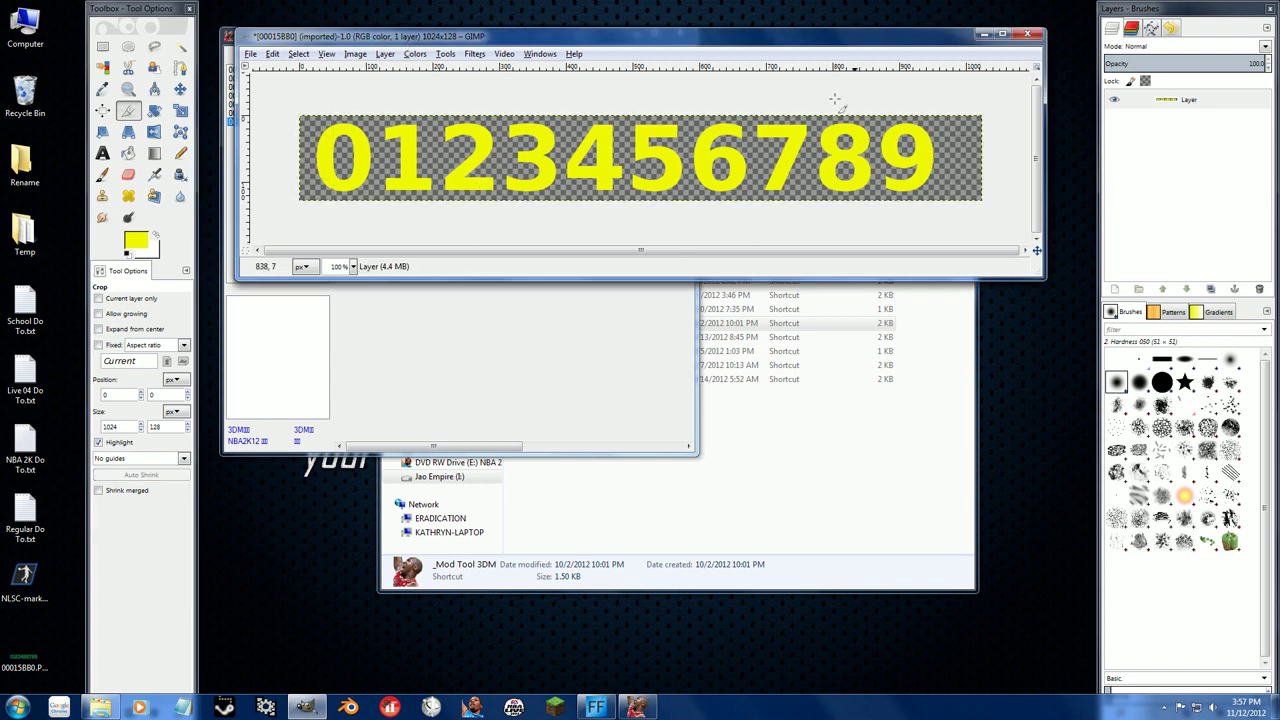
Convert the yellow-digit image to indexed colour mode.
left_click(251, 54)
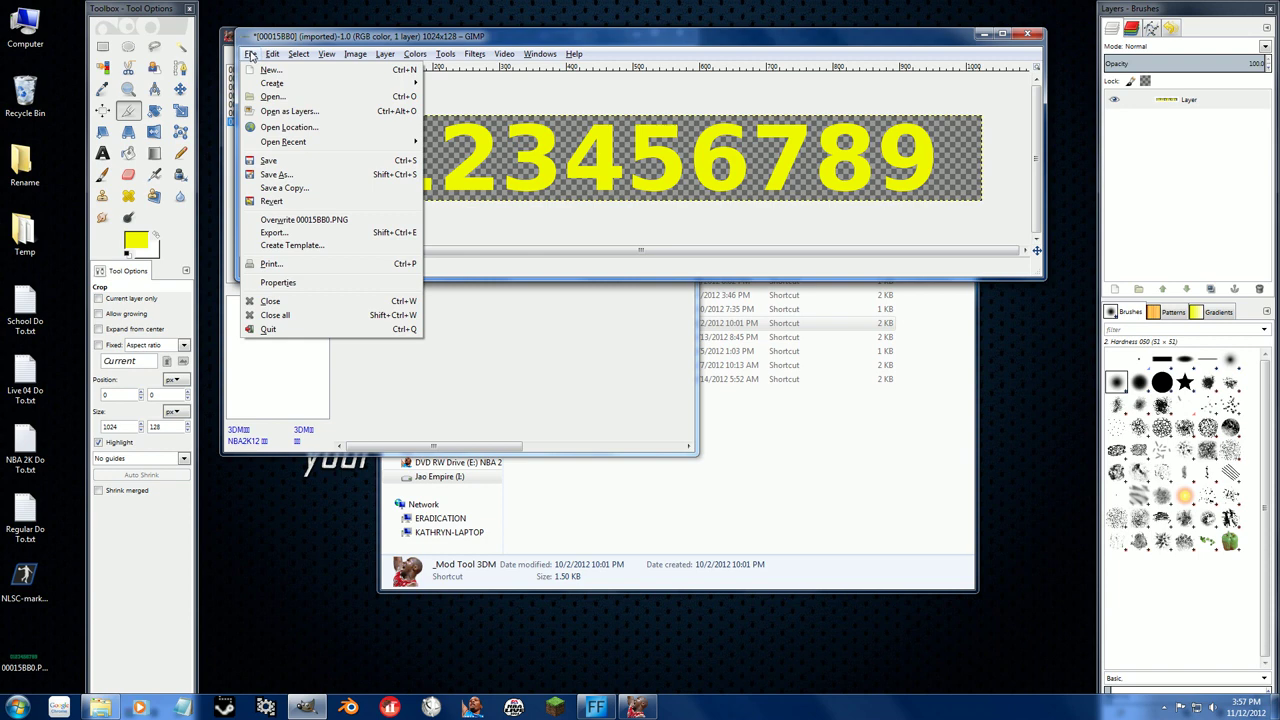
left_click(324, 30)
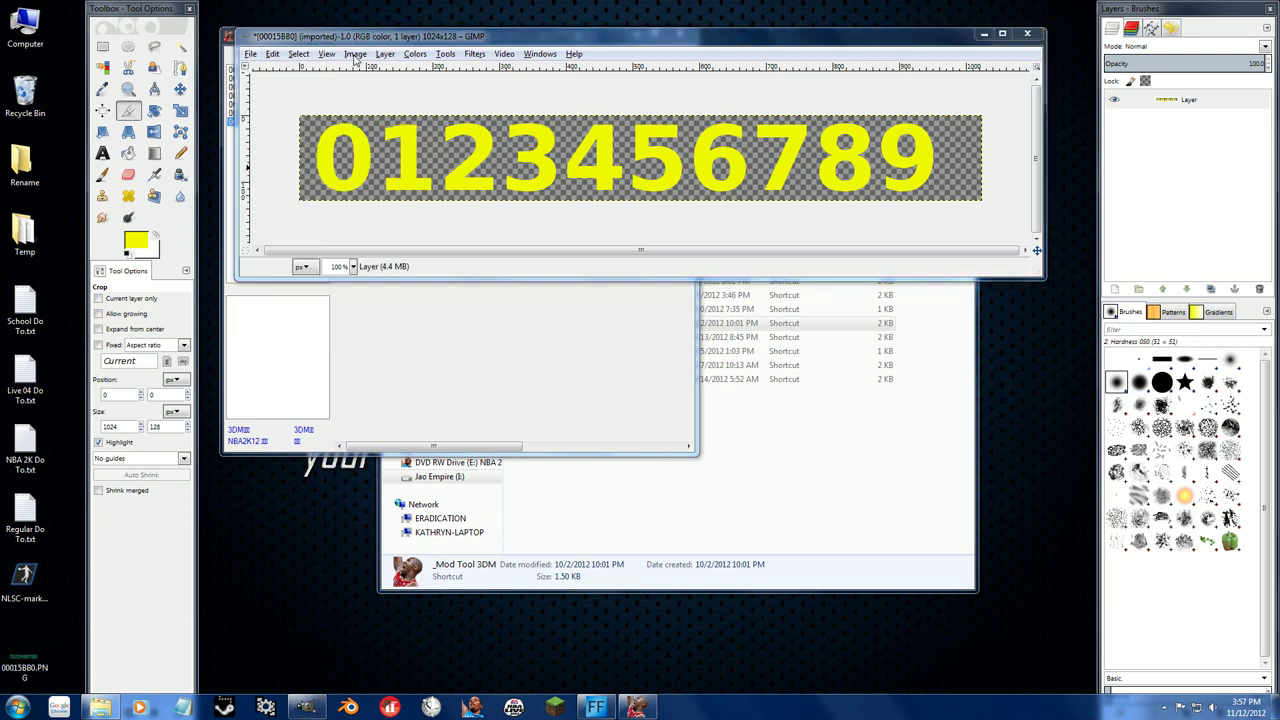
left_click(355, 55)
mouse_move(382, 86)
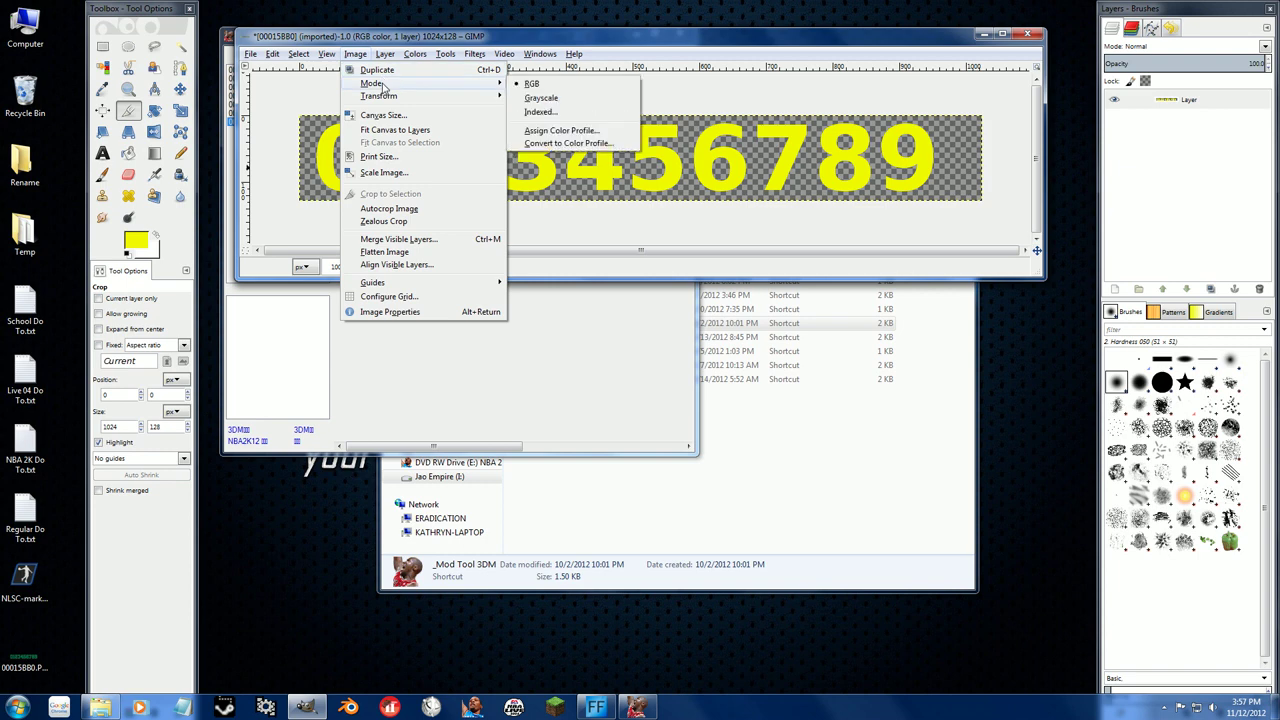
left_click(585, 117)
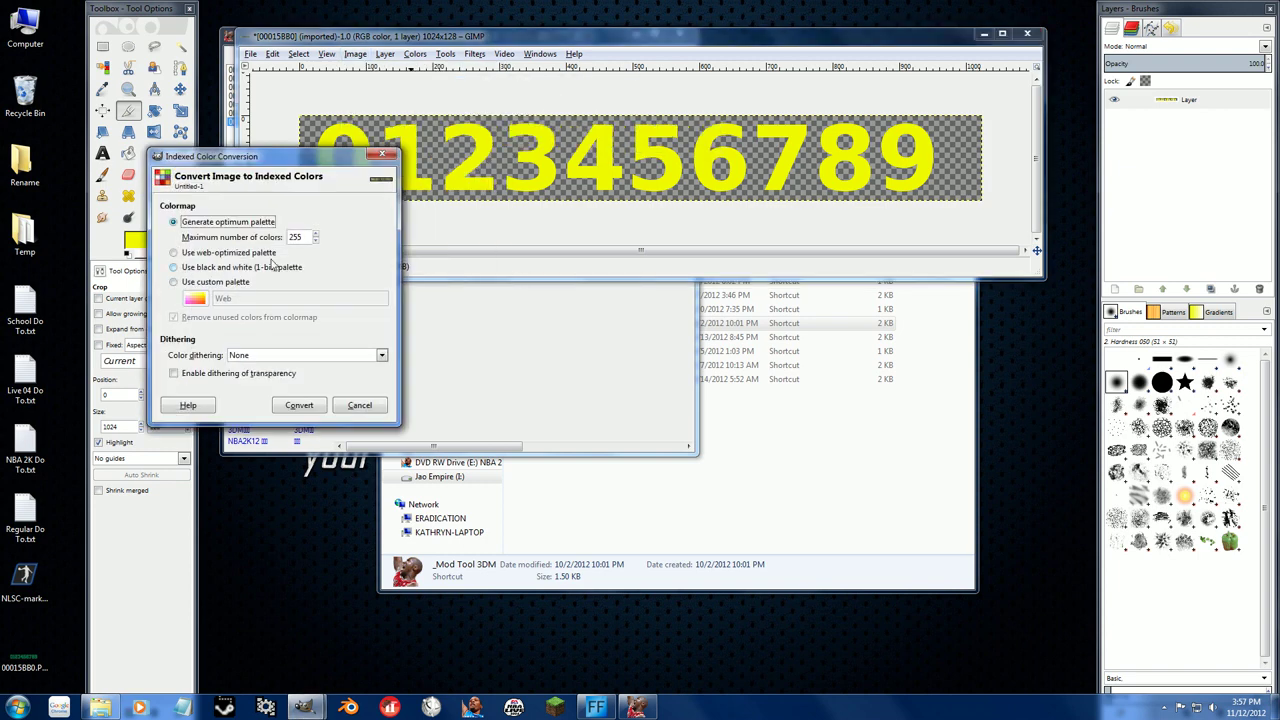
left_click(299, 405)
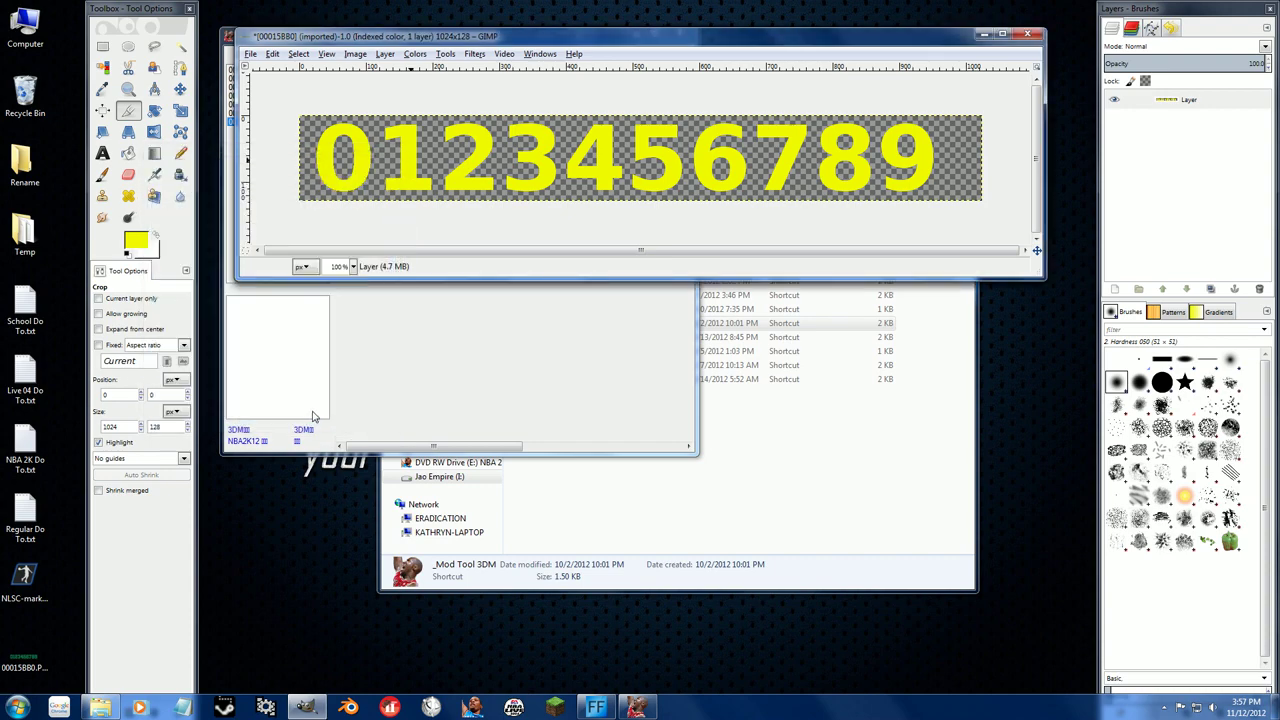
Export the image to the Desktop as 00015BB0-1.PNG.
left_click(251, 54)
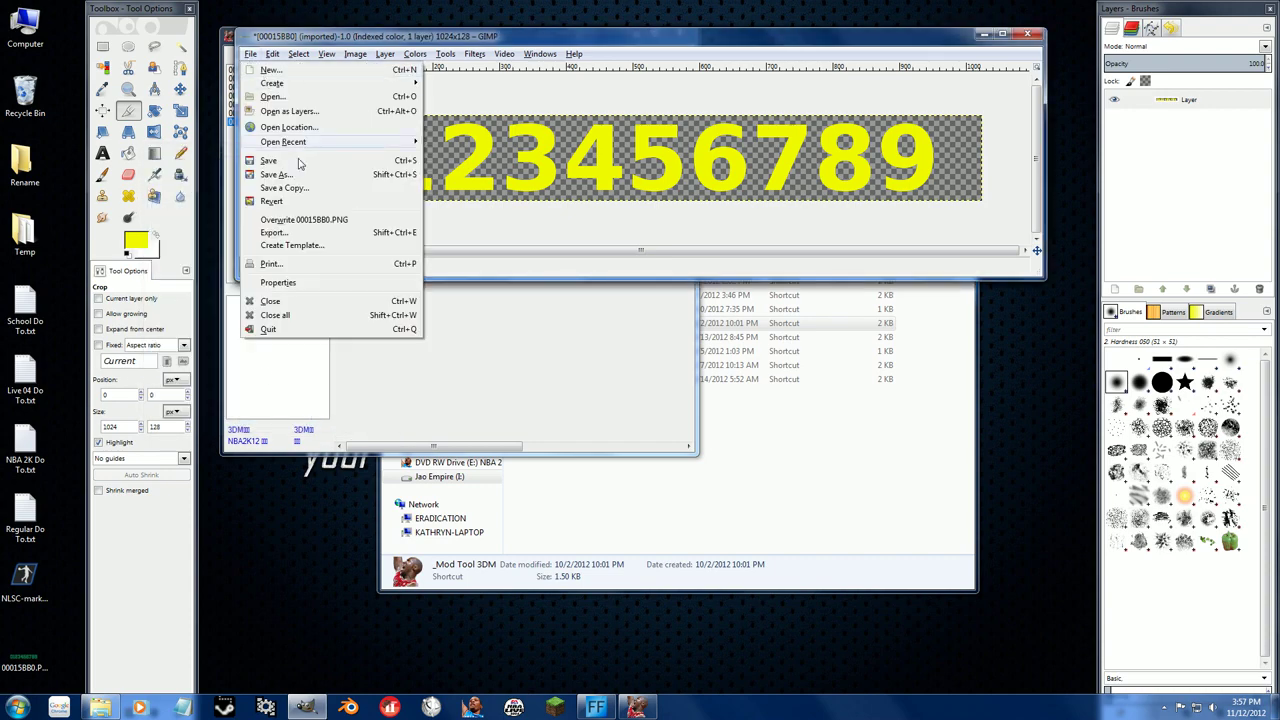
left_click(276, 233)
left_click(203, 142)
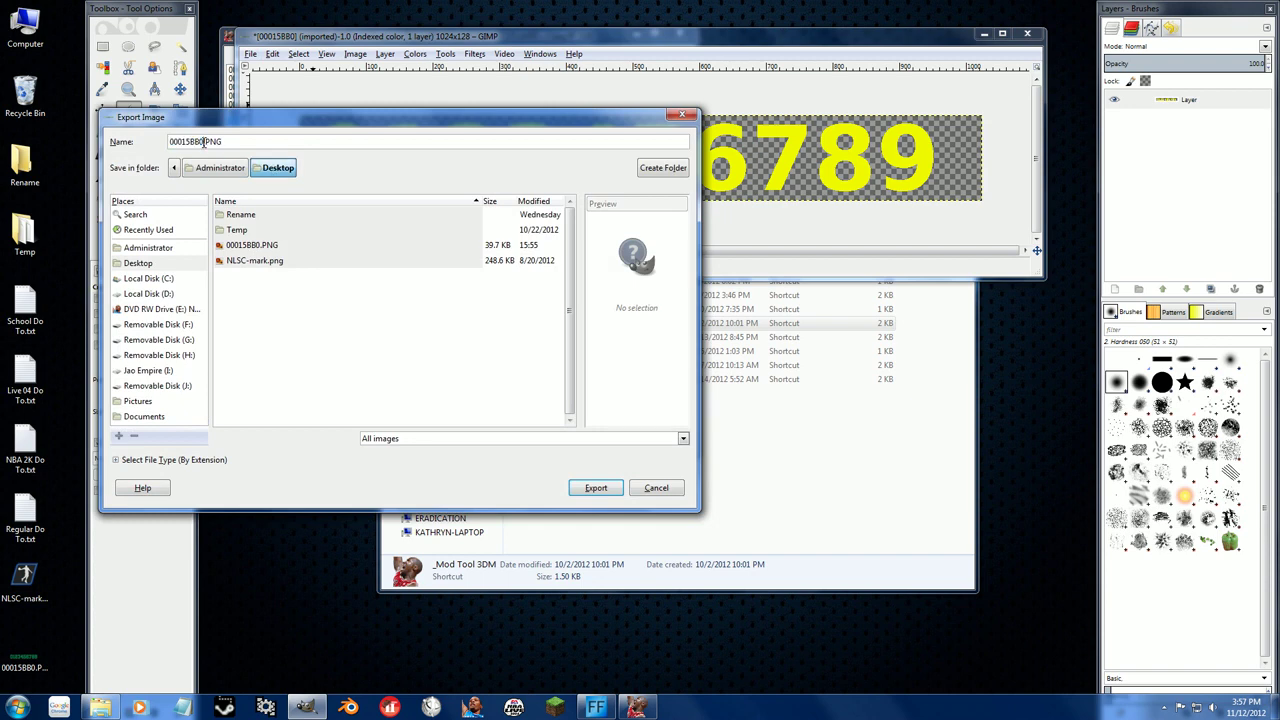
type("-1")
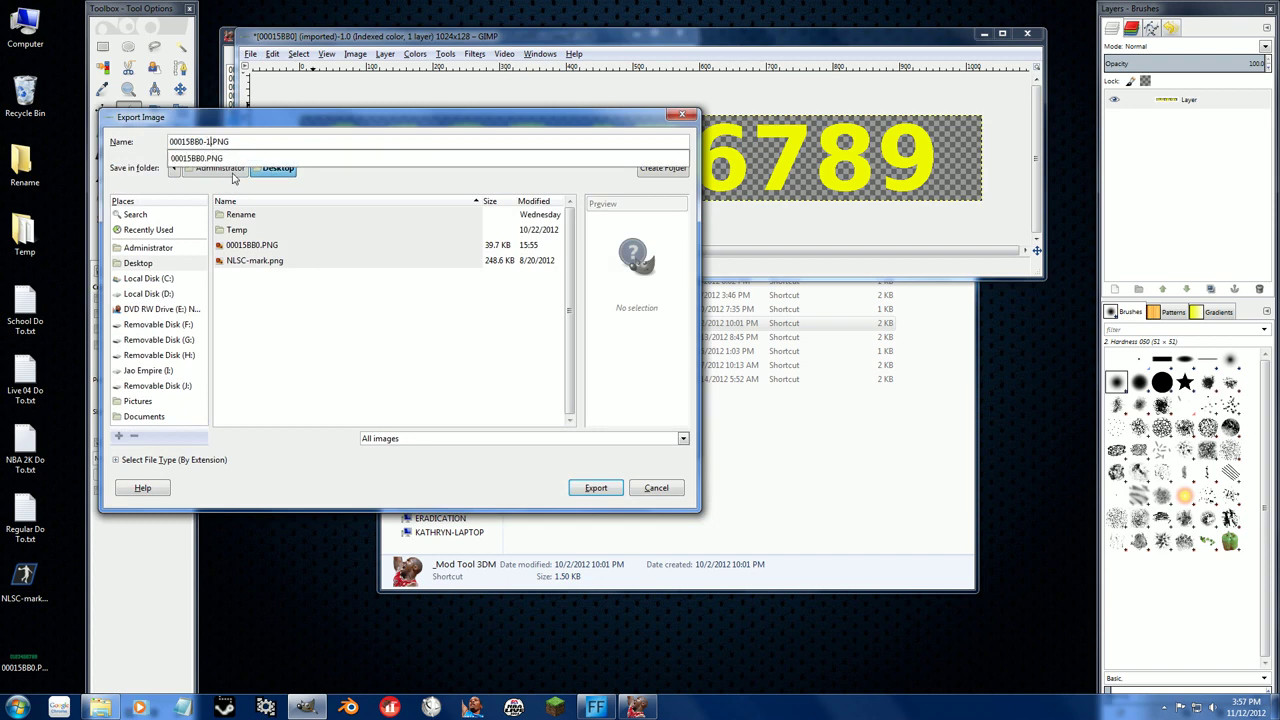
left_click(595, 488)
left_click(595, 488)
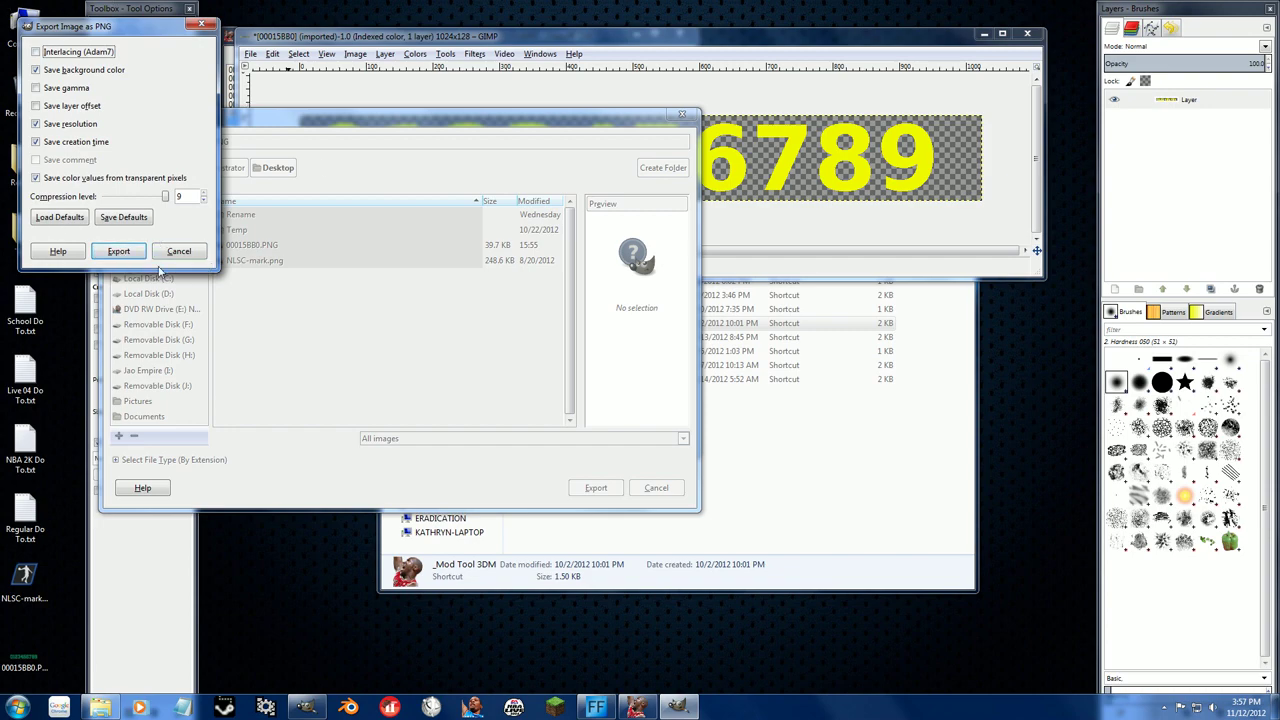
left_click(118, 251)
Import 00015BB0-1.PNG to replace the number texture 00015BB0.
left_click(549, 383)
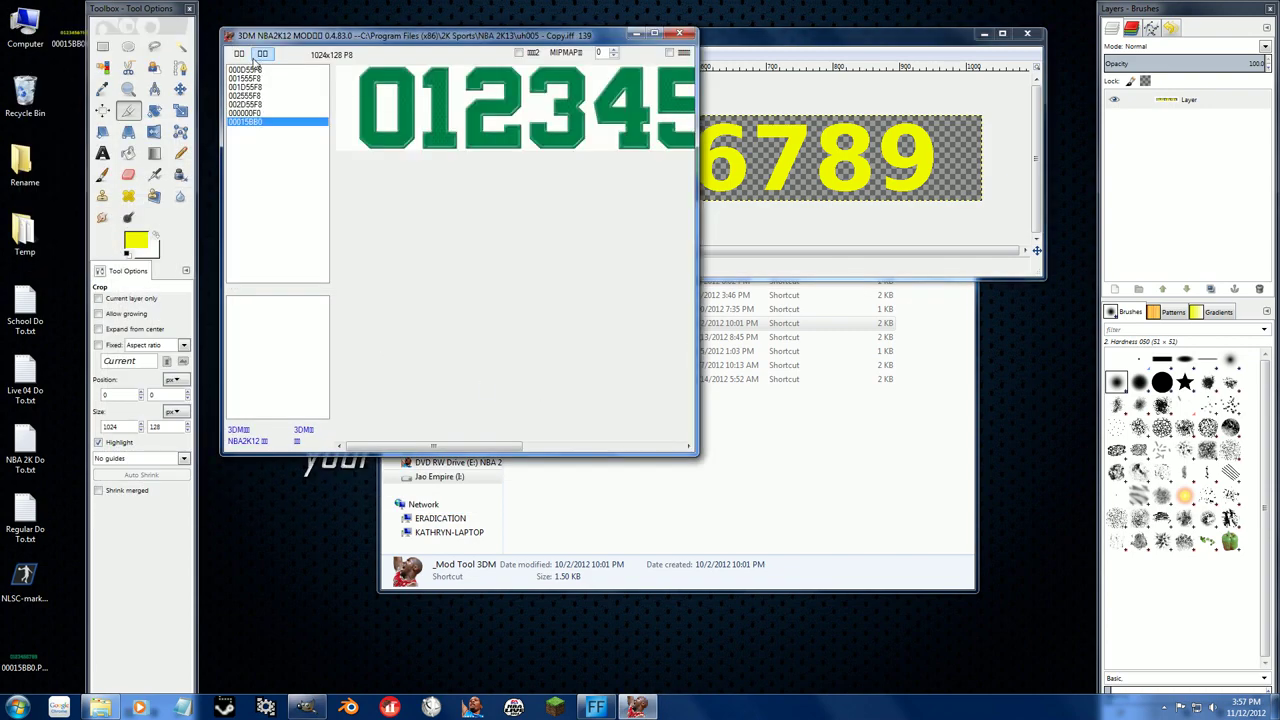
right_click(441, 105)
left_click(491, 162)
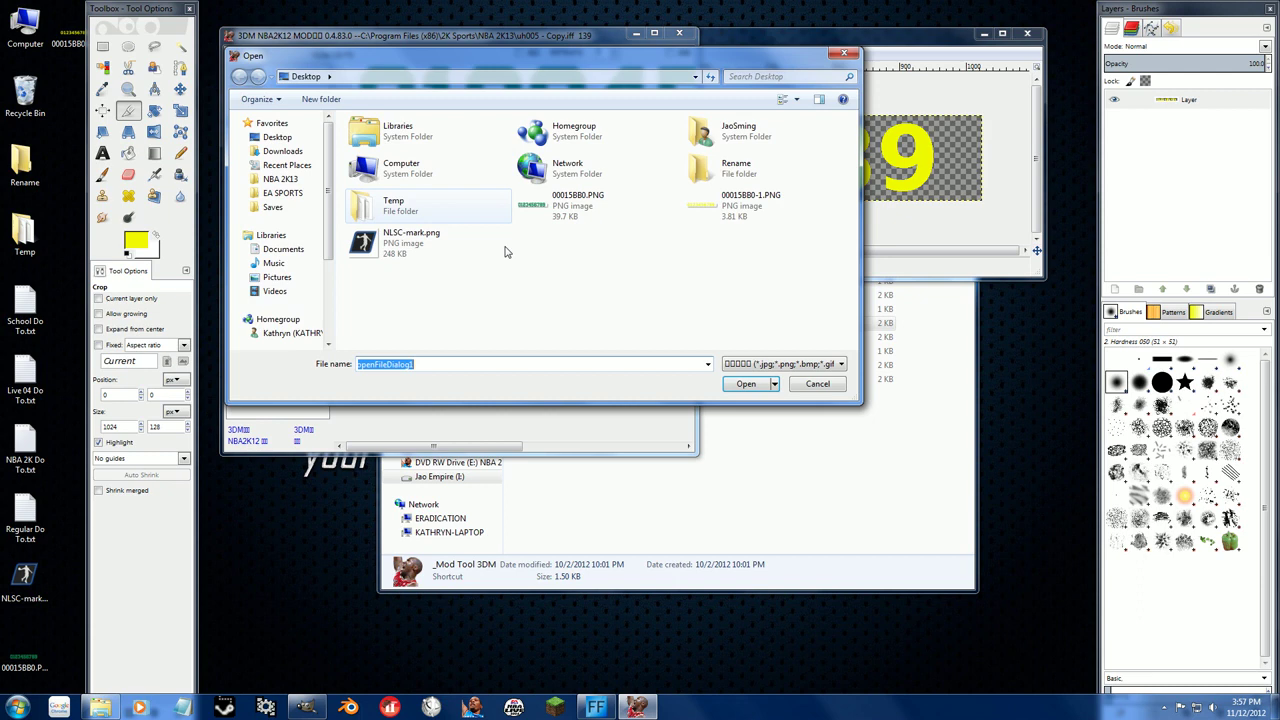
double_click(745, 200)
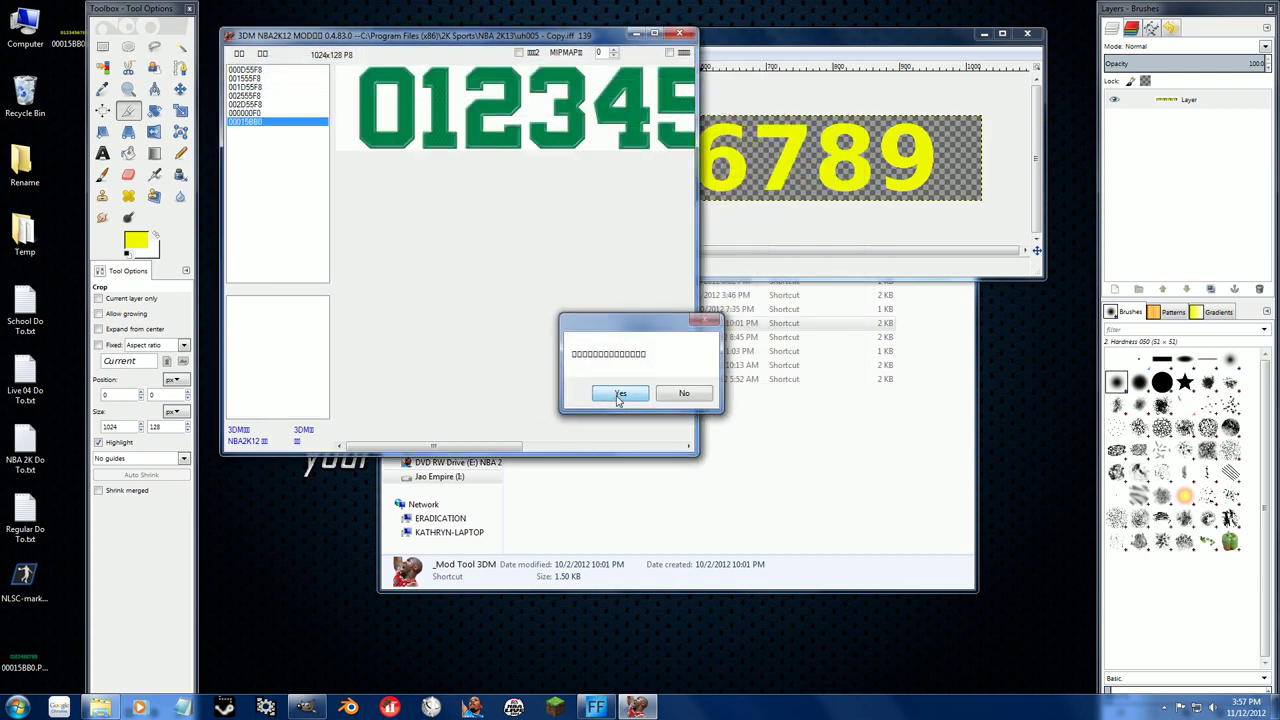
left_click(619, 394)
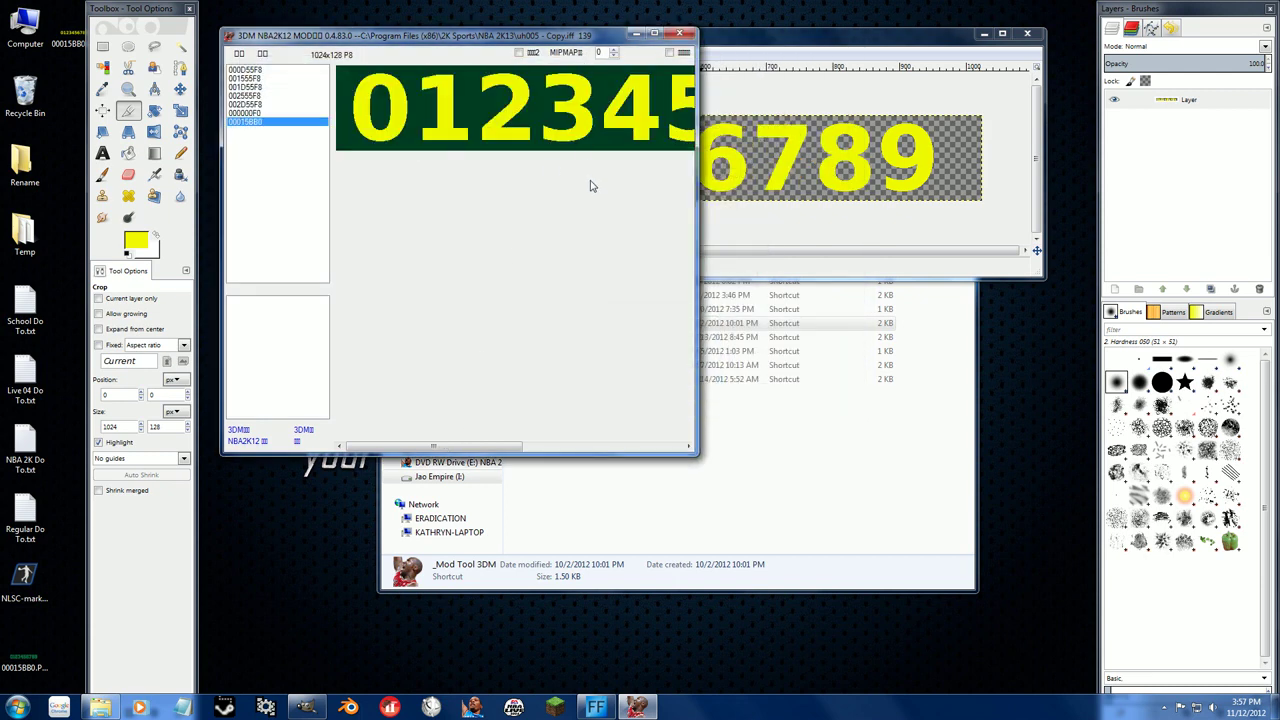
Check the yellow digits with and without the dark background, then save the uniform file.
left_click(672, 53)
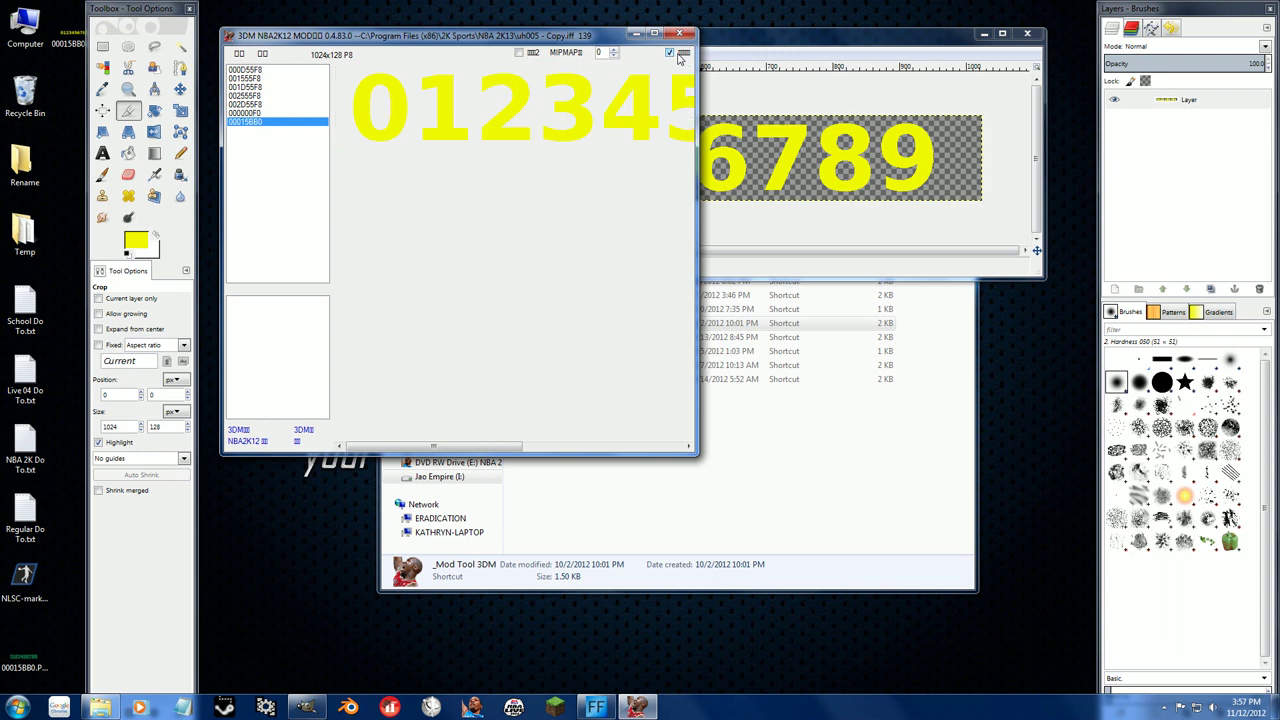
left_click(677, 55)
left_click(674, 54)
left_click(679, 56)
left_click(679, 56)
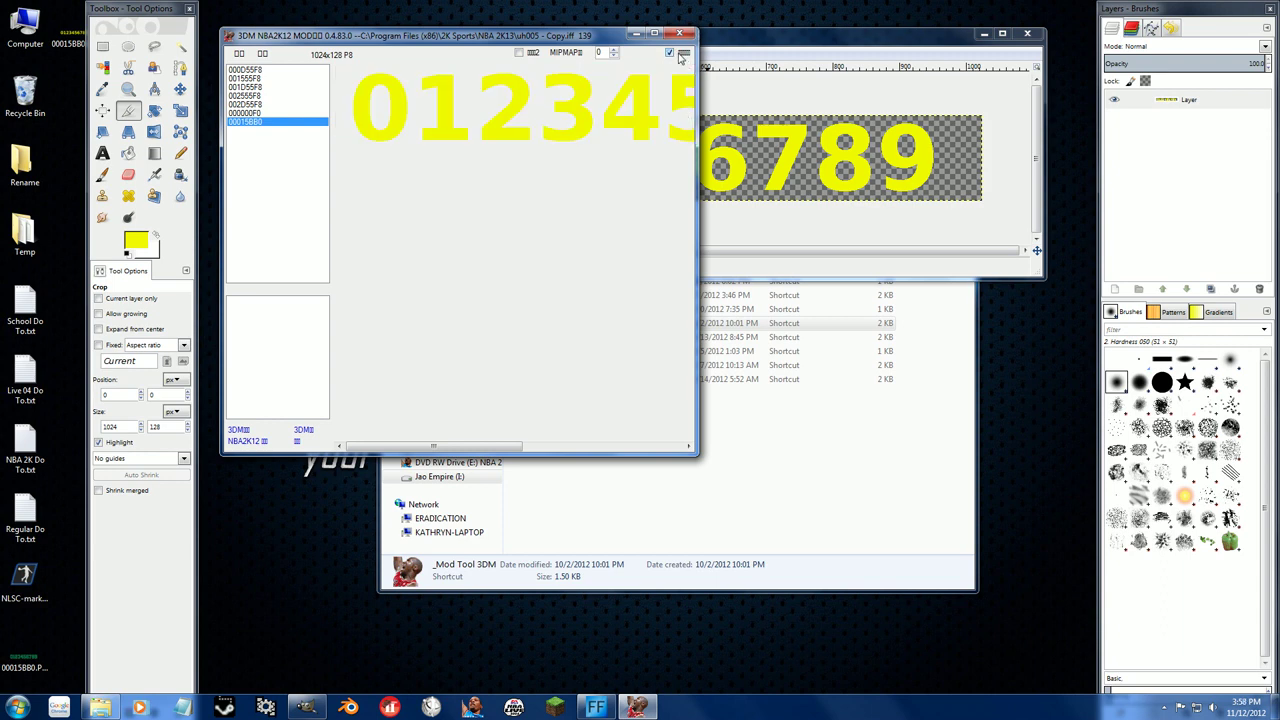
left_click(239, 53)
left_click(241, 89)
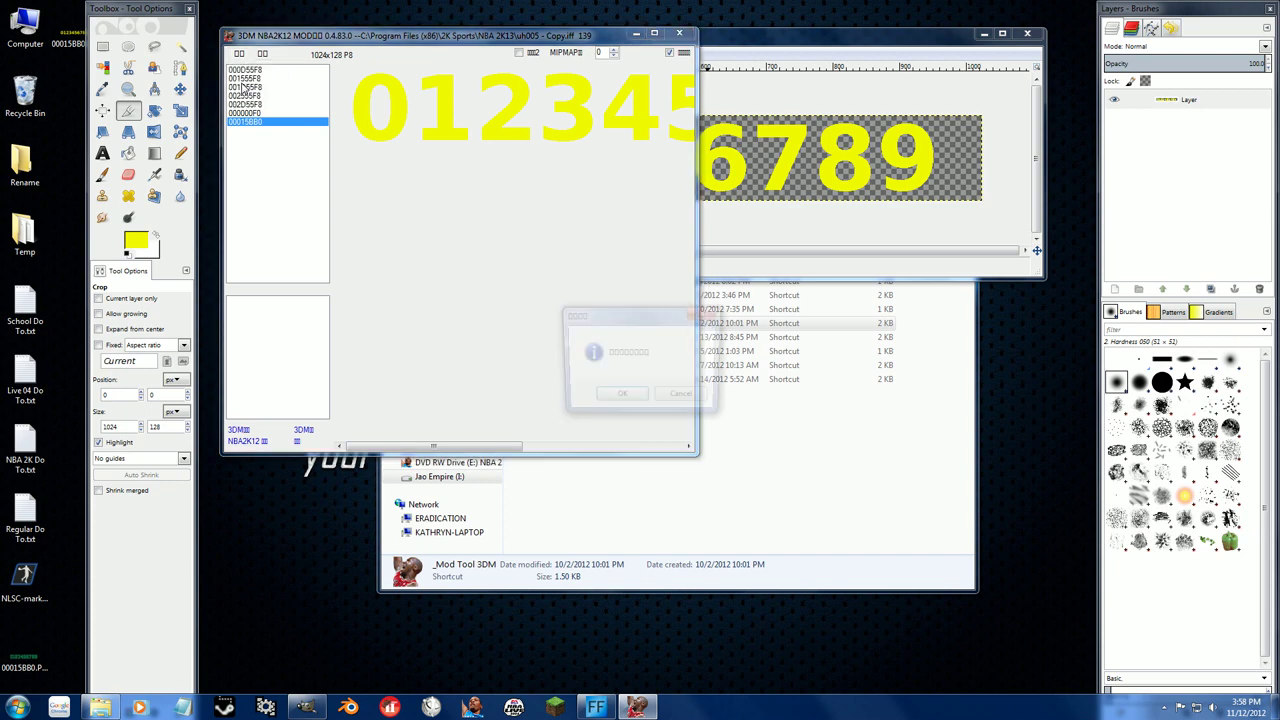
left_click(625, 400)
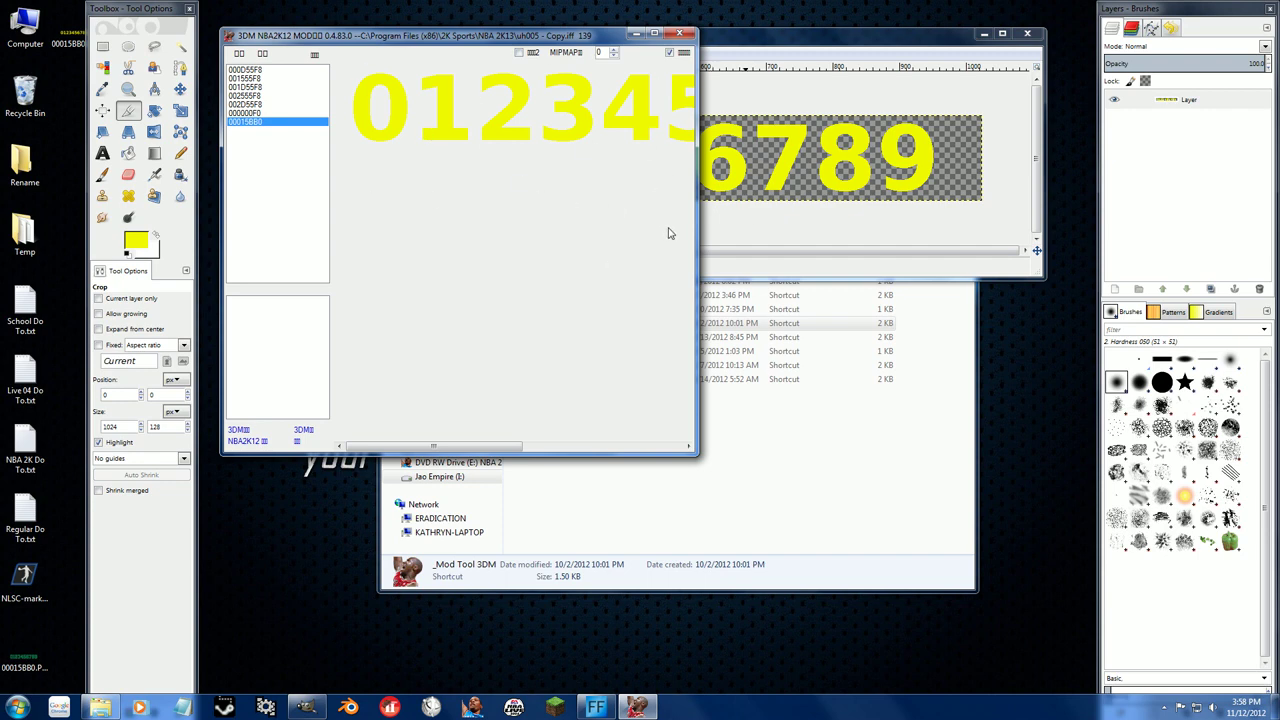
Export the green letter texture 000000F0 as 000000F0.PNG.
left_click(248, 113)
left_click(248, 121)
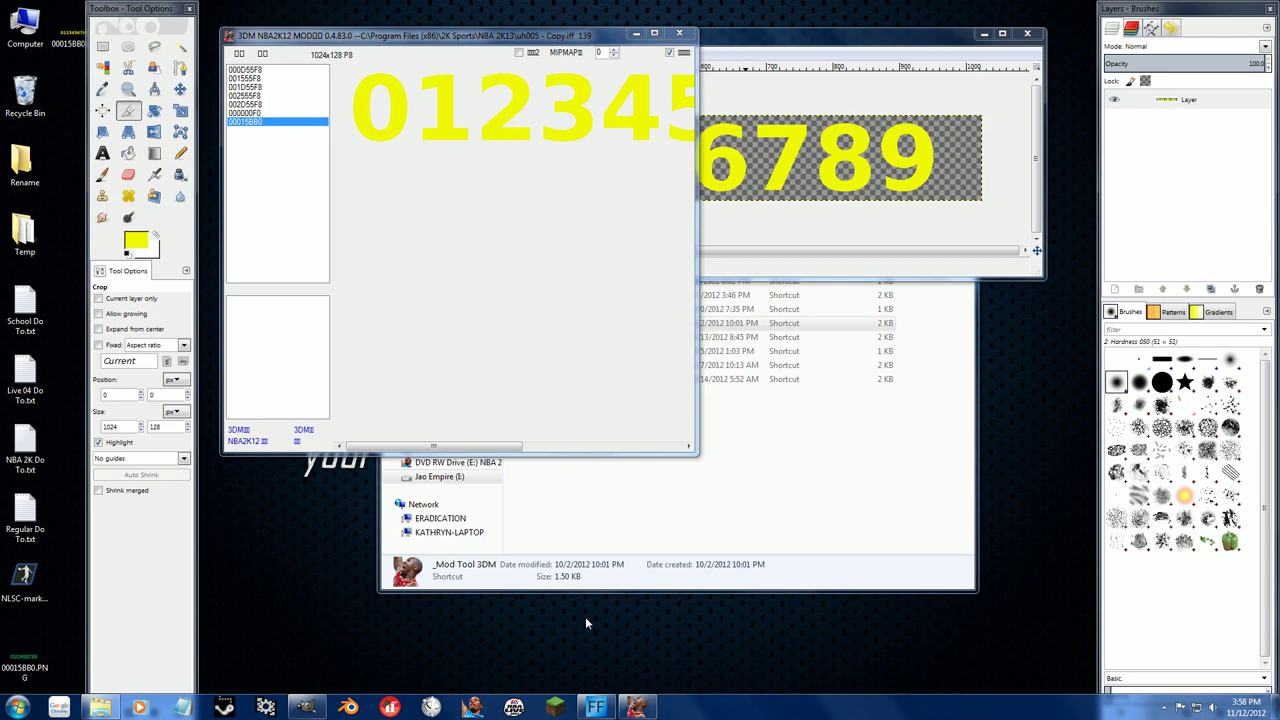
left_click(245, 113)
right_click(492, 90)
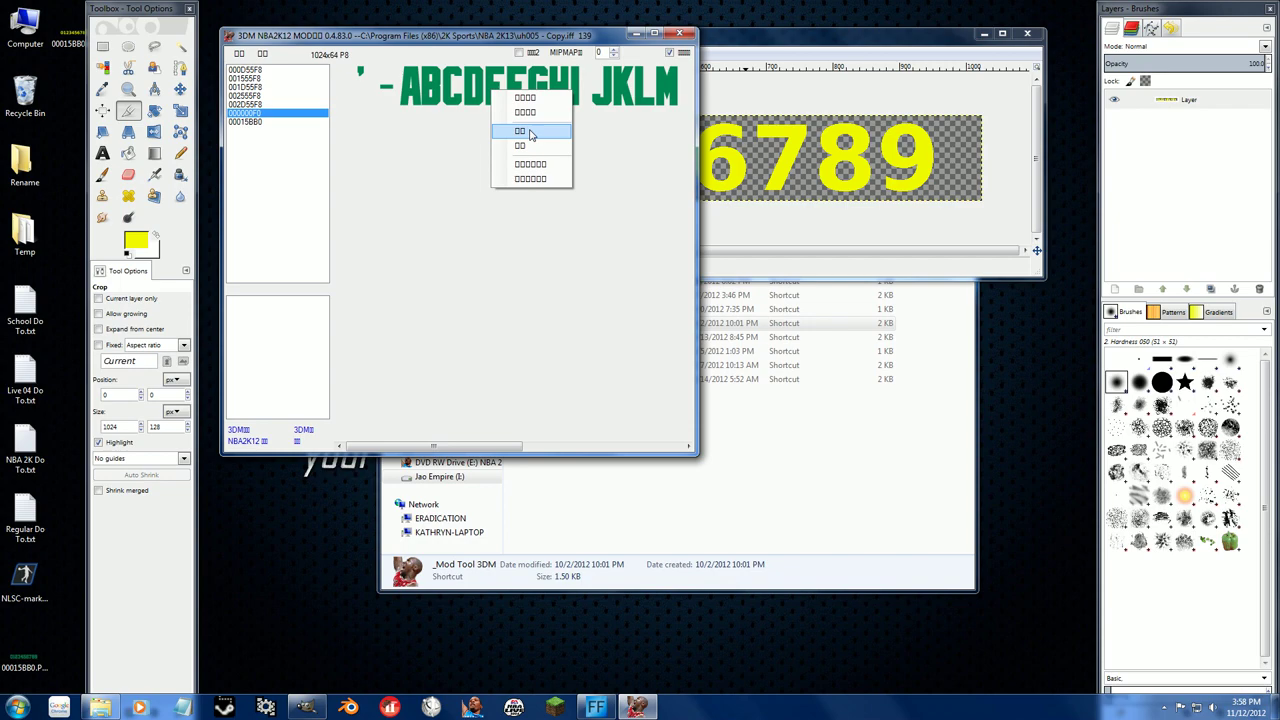
left_click(531, 134)
left_click(358, 354)
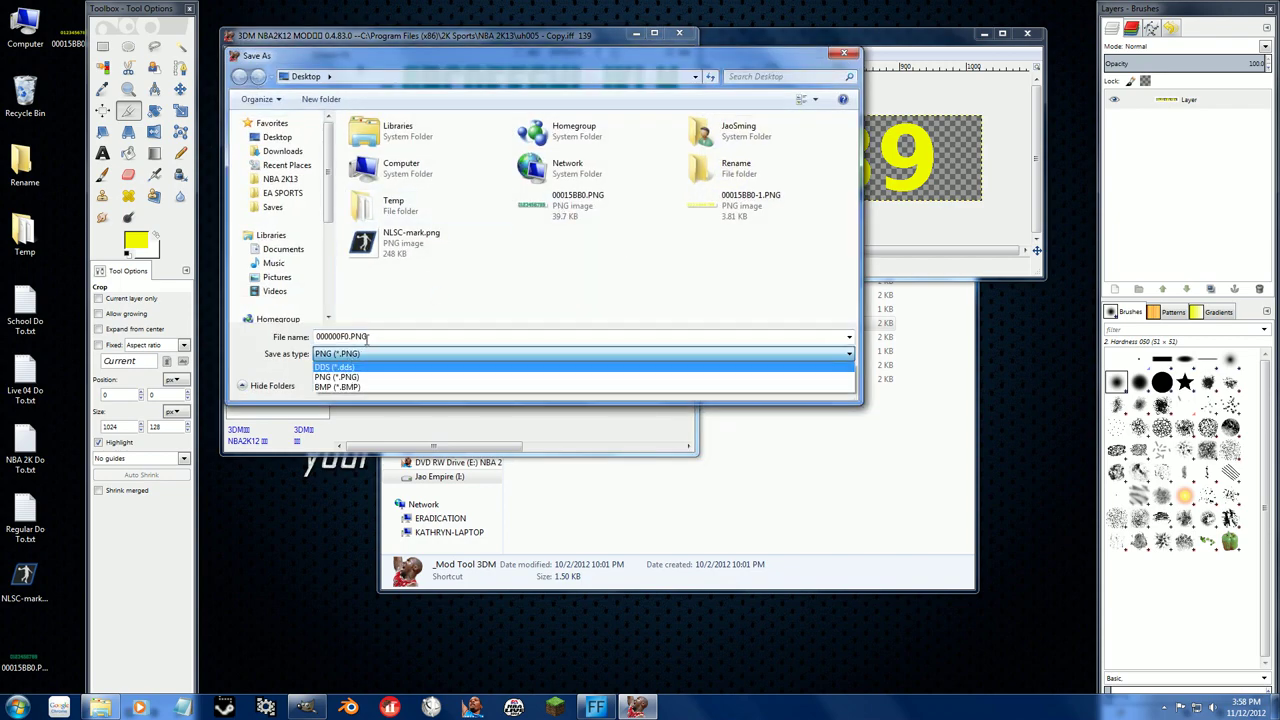
left_click(366, 338)
left_click(748, 388)
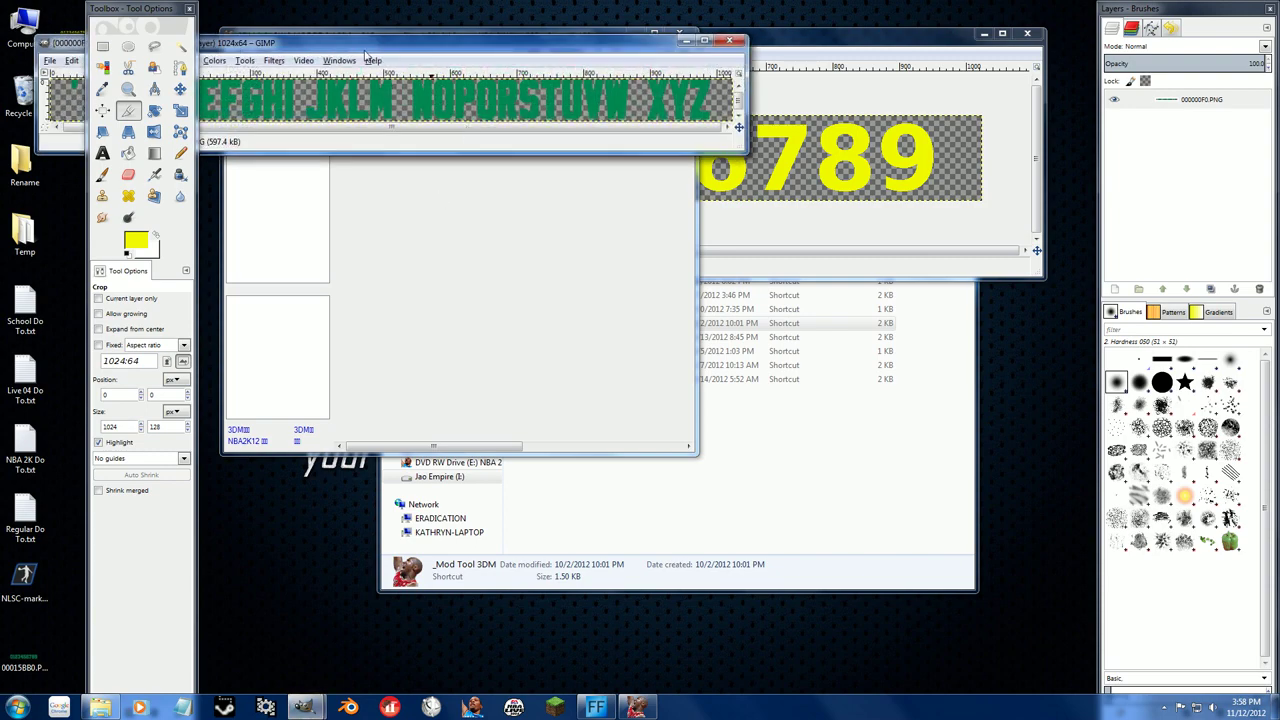
Colorize the letters yellow with hue 58 and saturation 99.
left_click_drag(366, 52, 626, 111)
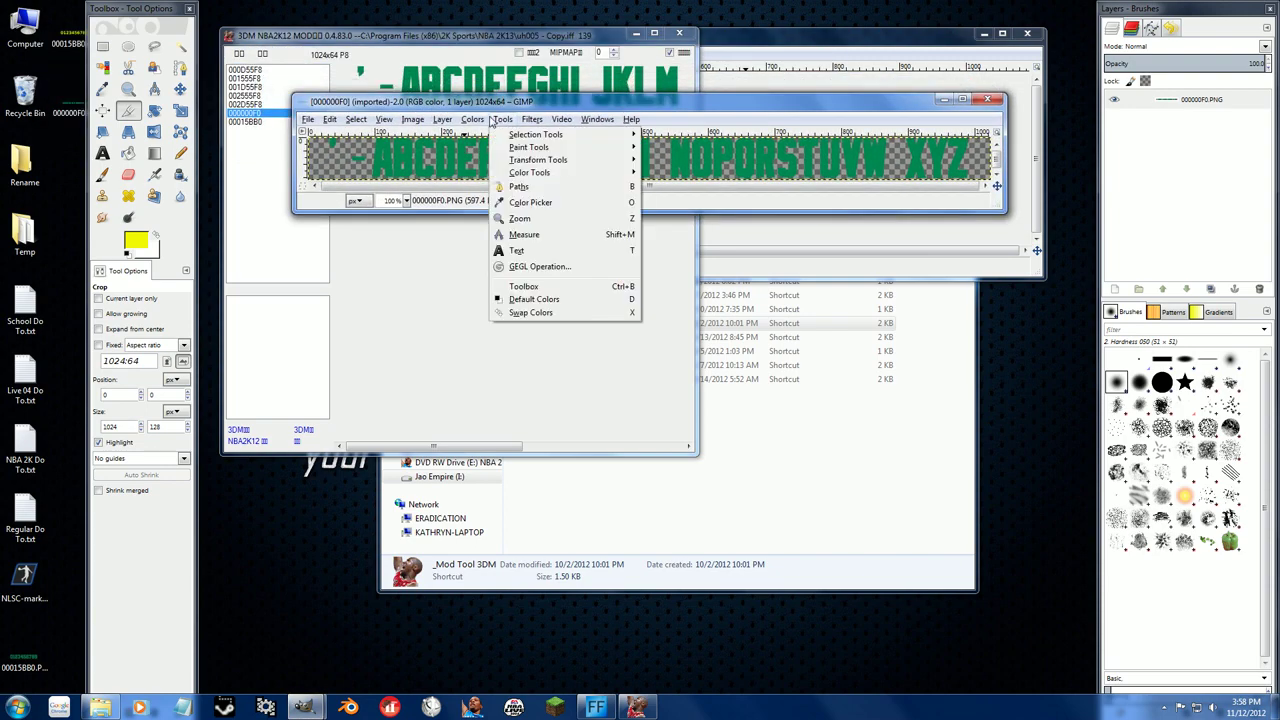
left_click(494, 172)
left_click_drag(346, 181, 422, 203)
mouse_move(348, 215)
left_mouse_down()
mouse_move(376, 217)
mouse_move(353, 221)
left_mouse_up()
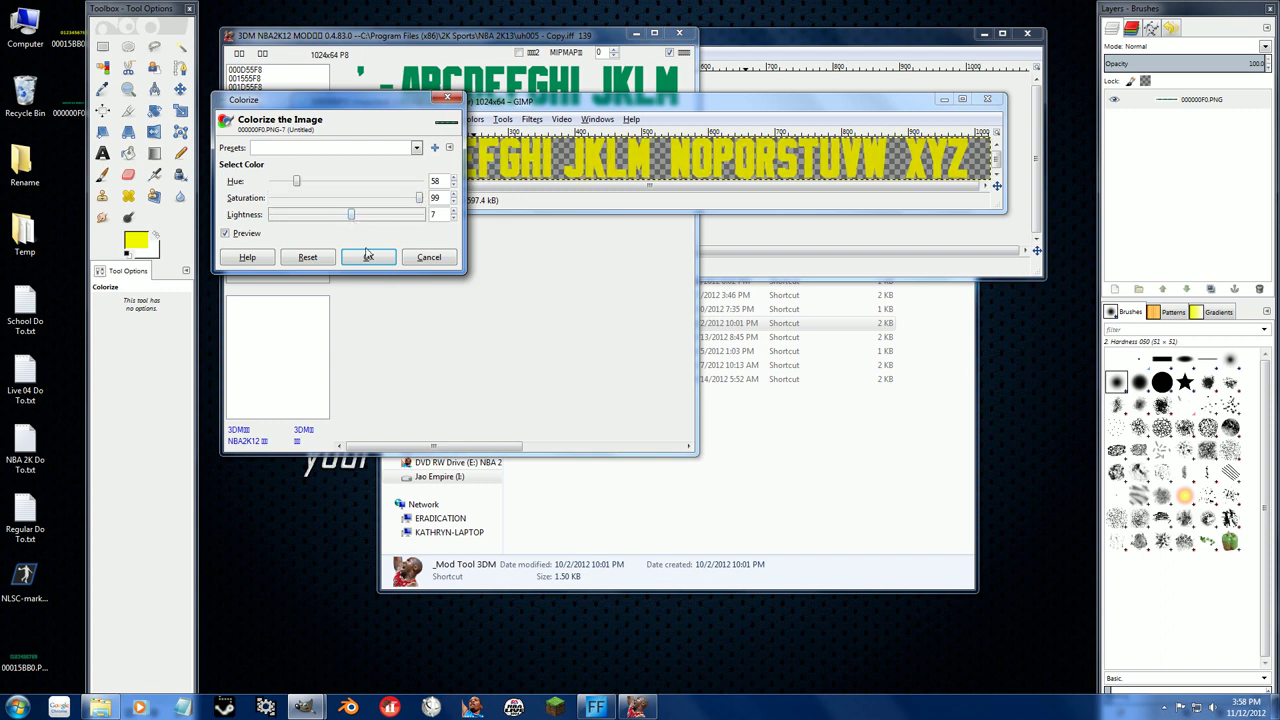
left_click(368, 256)
Convert the letter image to indexed colour mode.
left_click(357, 119)
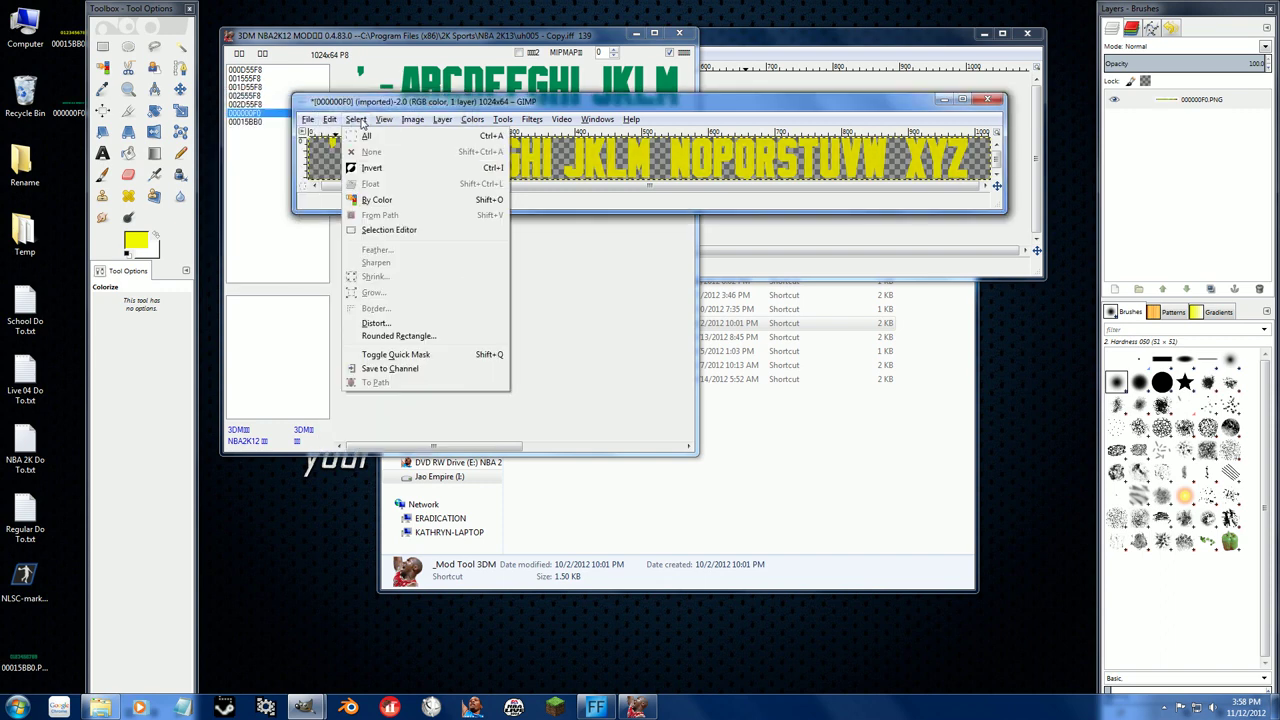
mouse_move(412, 119)
mouse_move(420, 155)
left_click(575, 176)
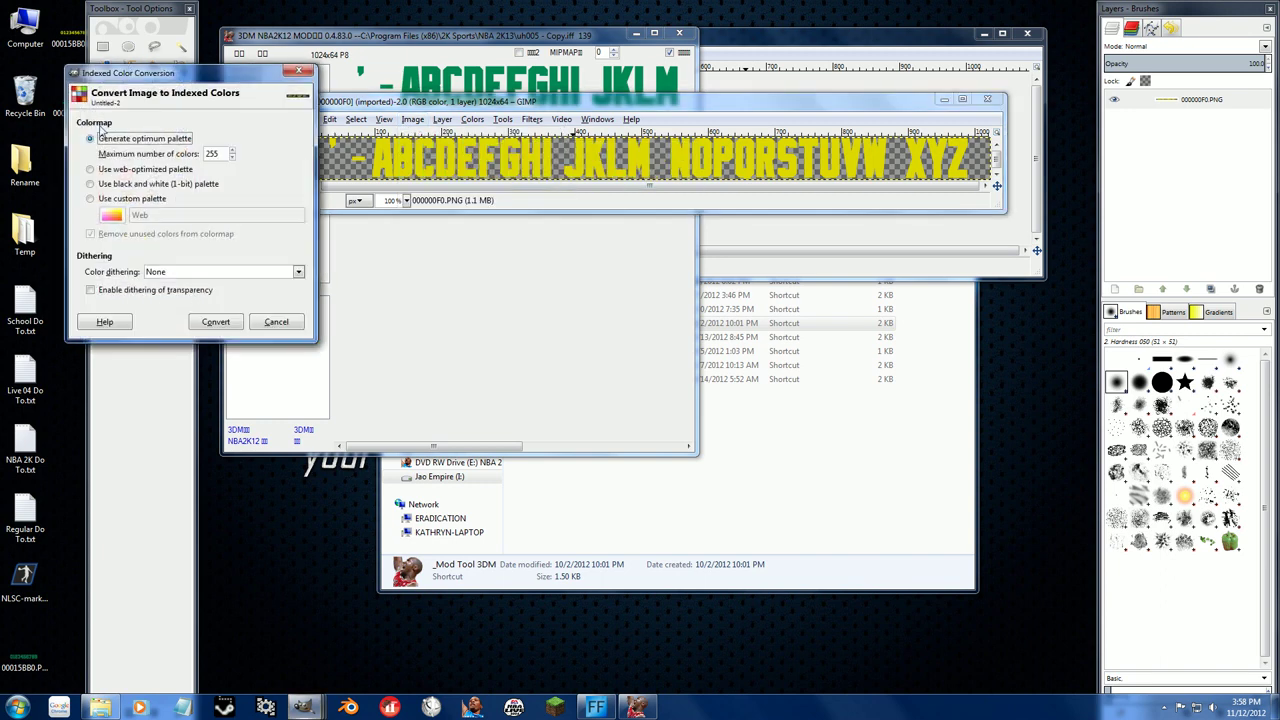
left_click(212, 322)
Overwrite 000000F0.PNG with the yellow letters and close the image.
left_click(307, 120)
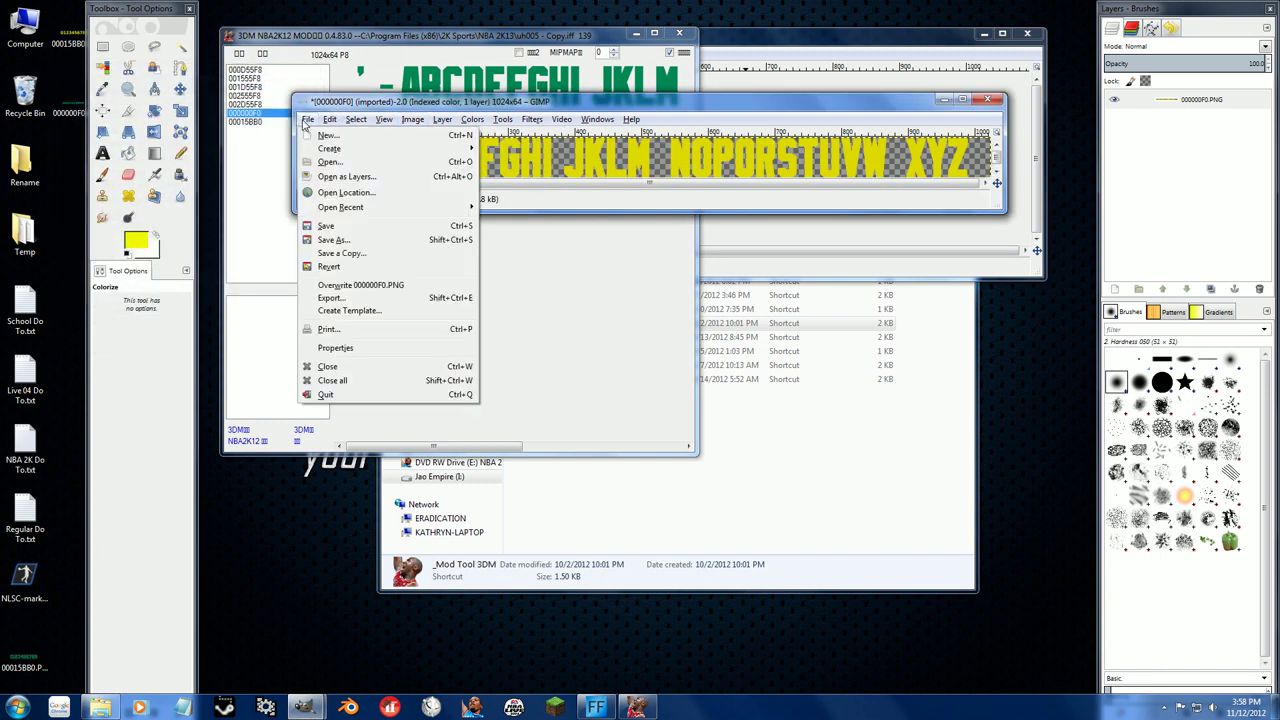
left_click(358, 287)
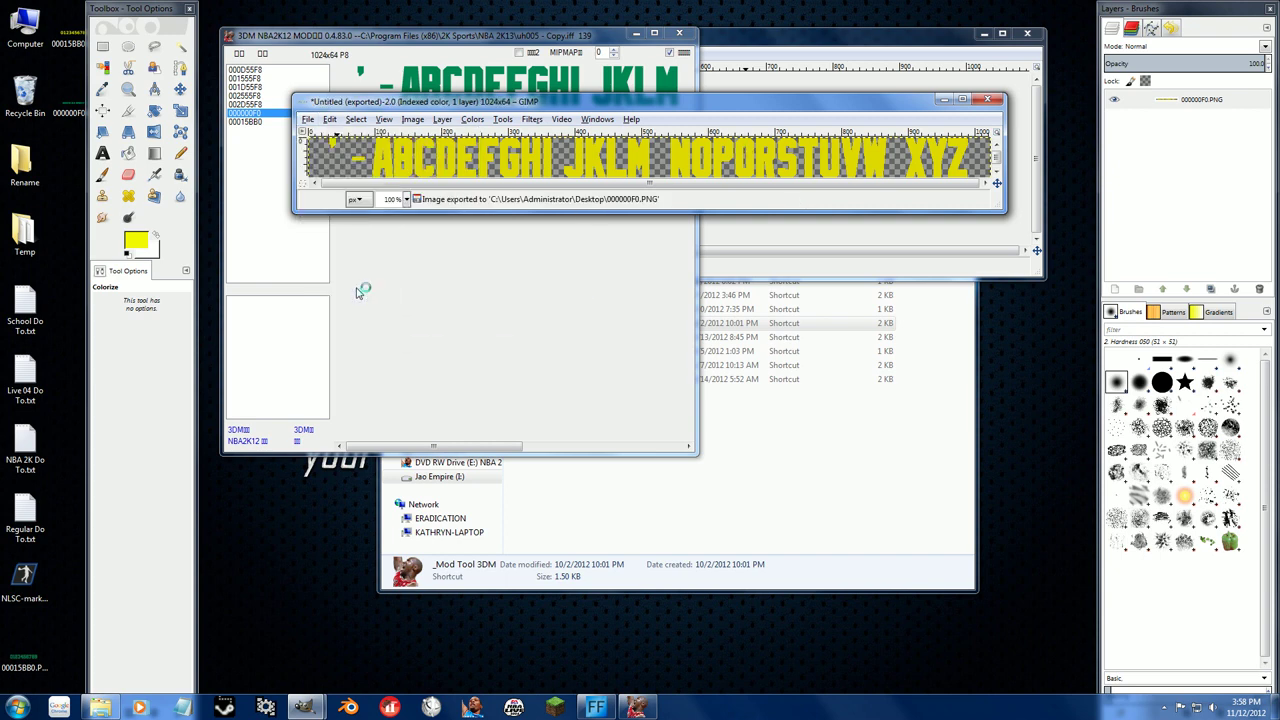
left_click(987, 100)
Close the GIMP image unsaved and replace letter texture 000000F0 with the yellow 000000F0.PNG.
left_click(655, 222)
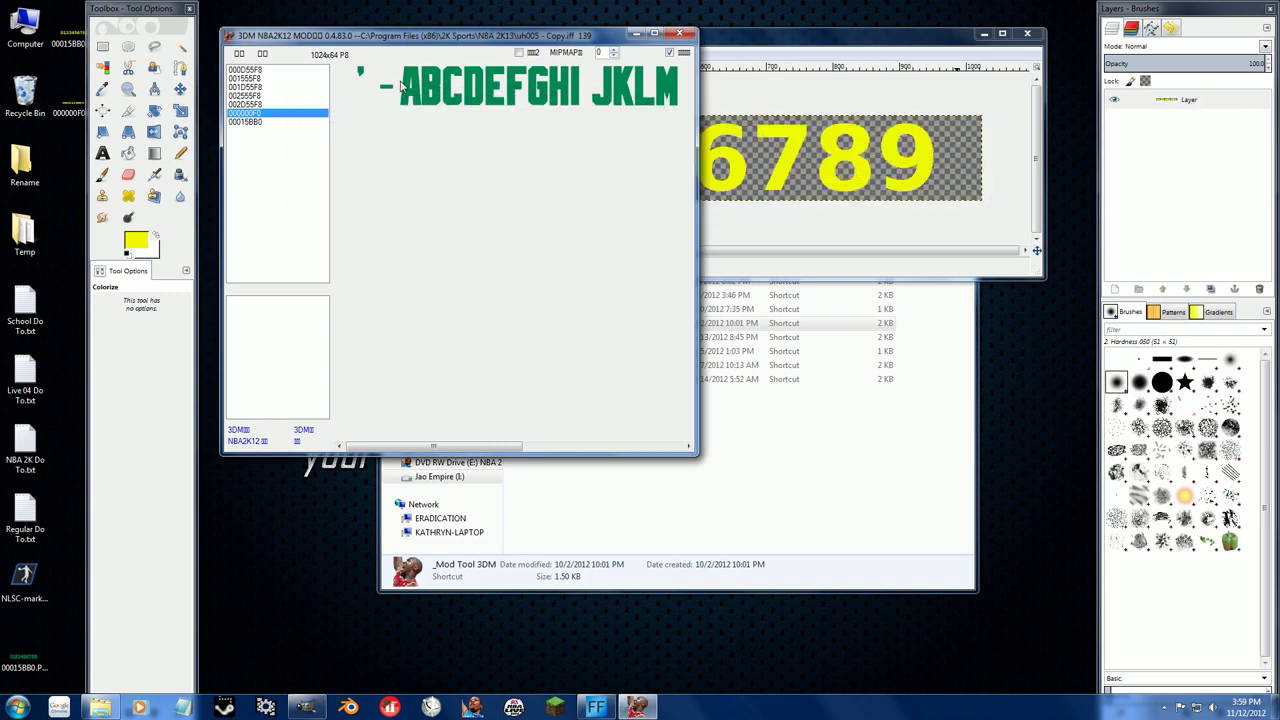
right_click(401, 82)
left_click(436, 138)
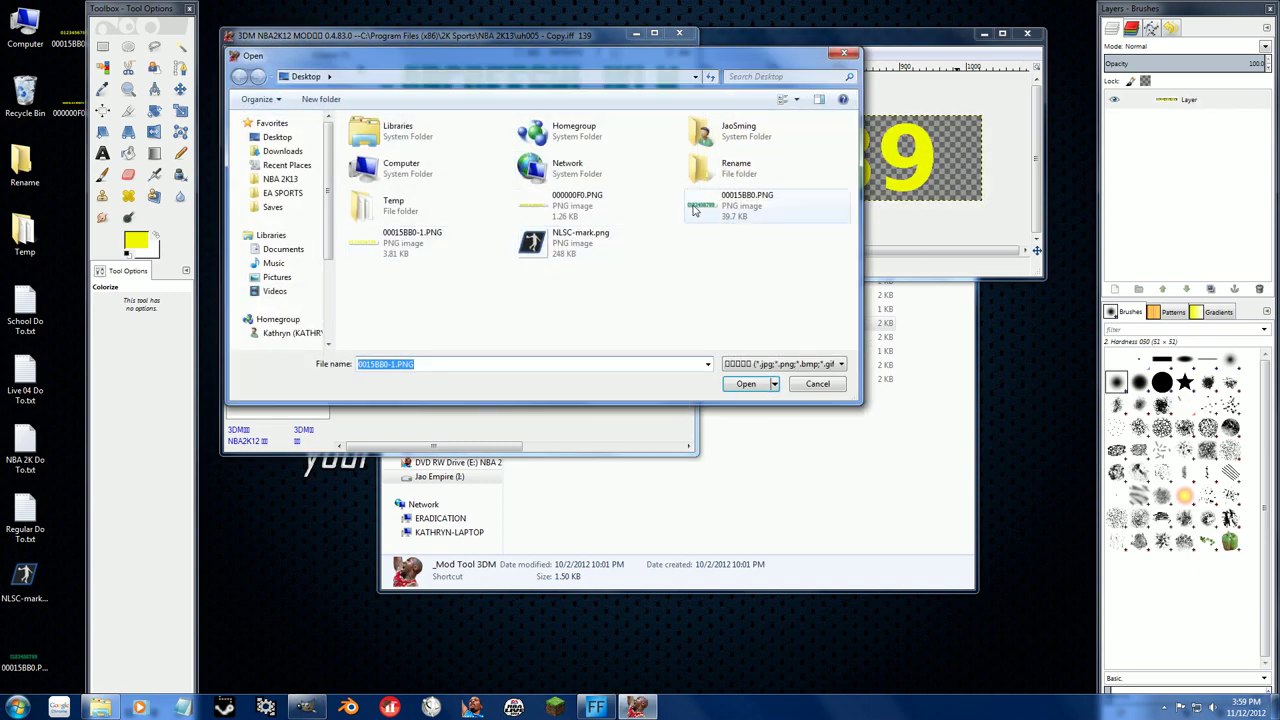
double_click(570, 200)
left_click(620, 393)
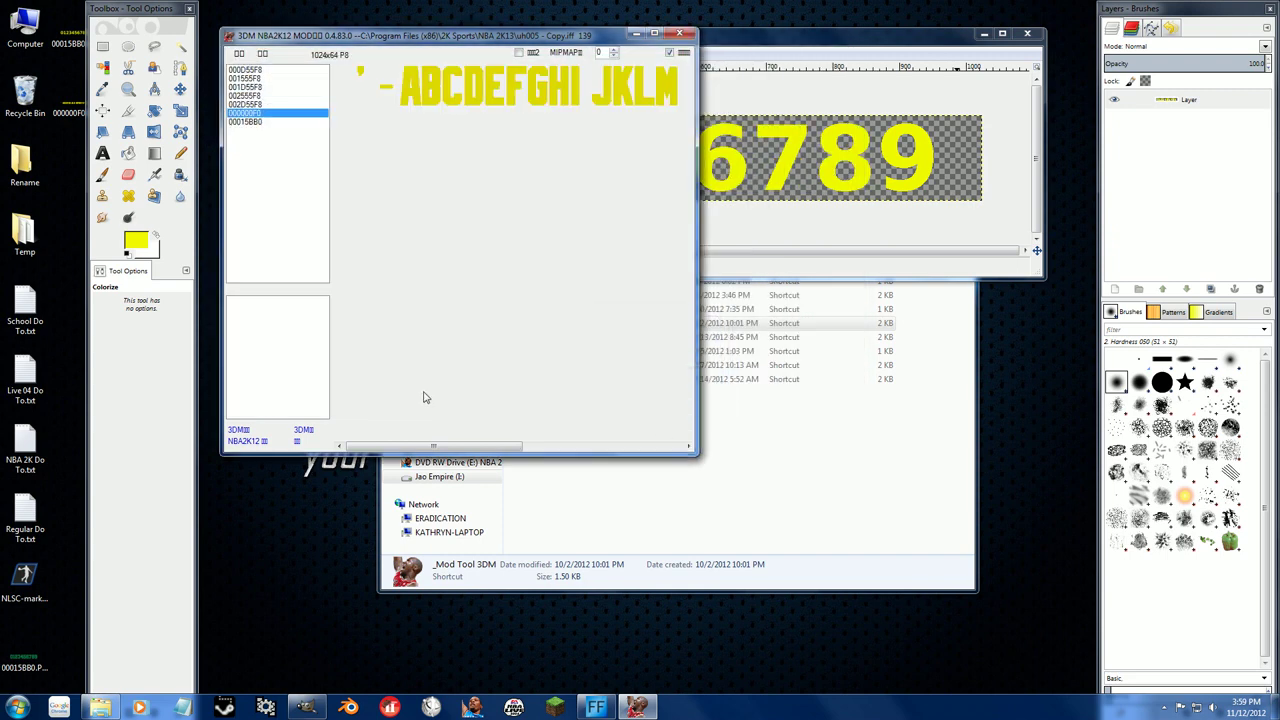